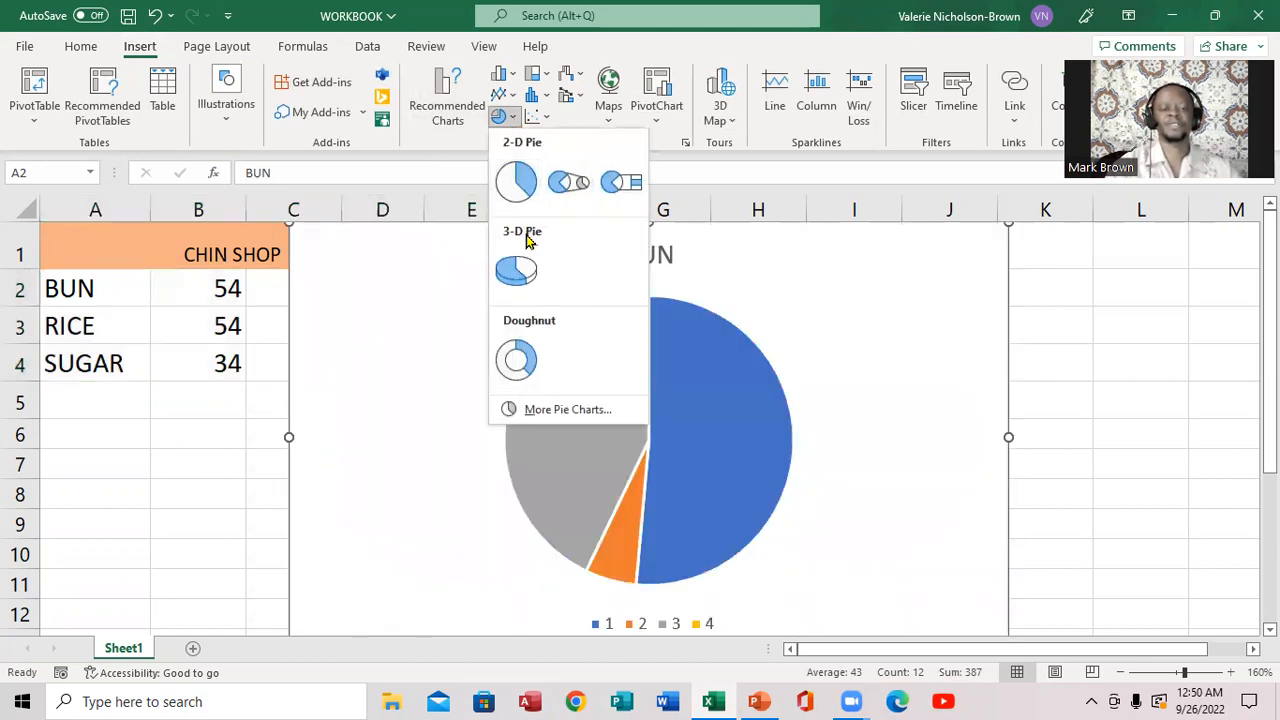
Insert a 3-D pie chart of the CHIN SHOP data and add data labels to its slices
left_click(518, 270)
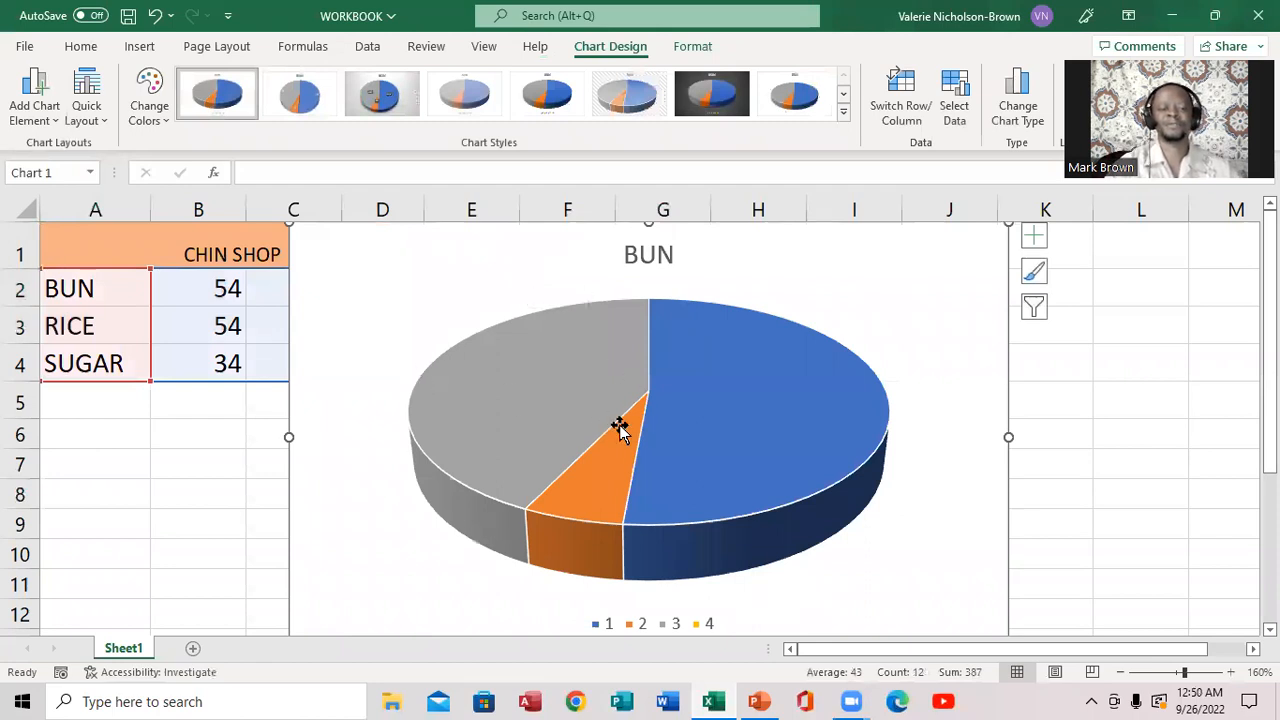
mouse_move(620, 398)
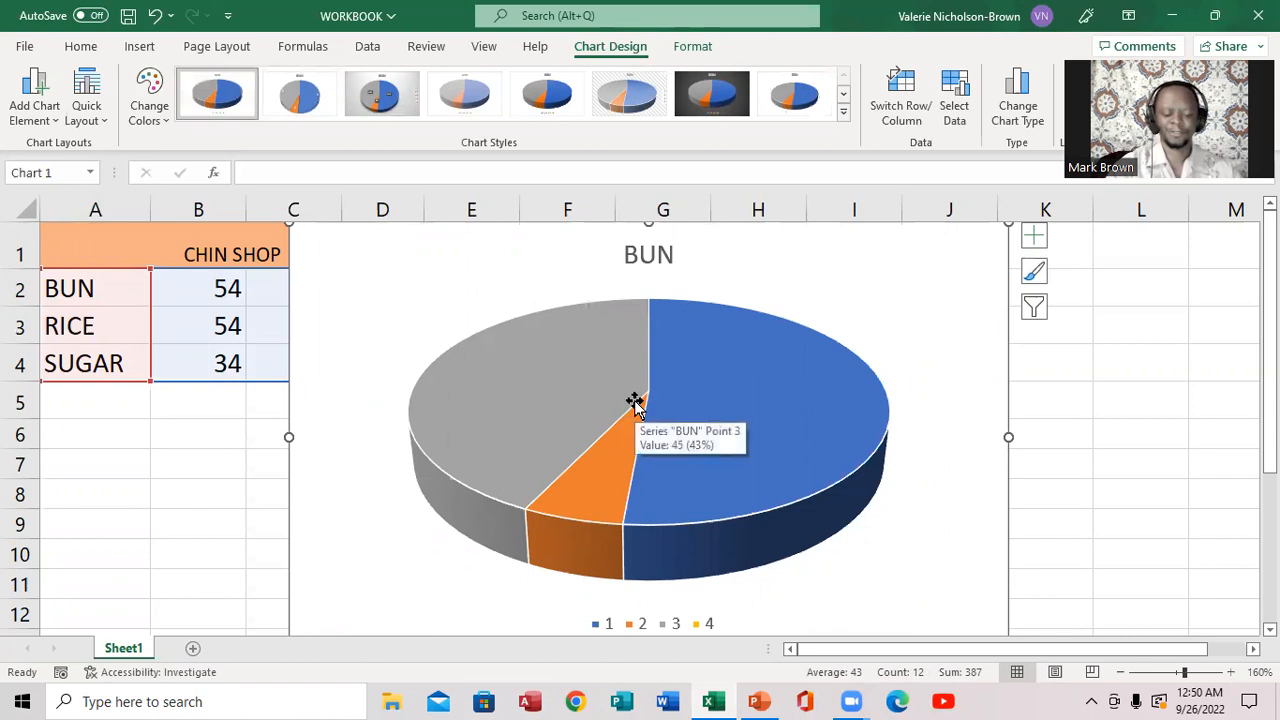
right_click(614, 404)
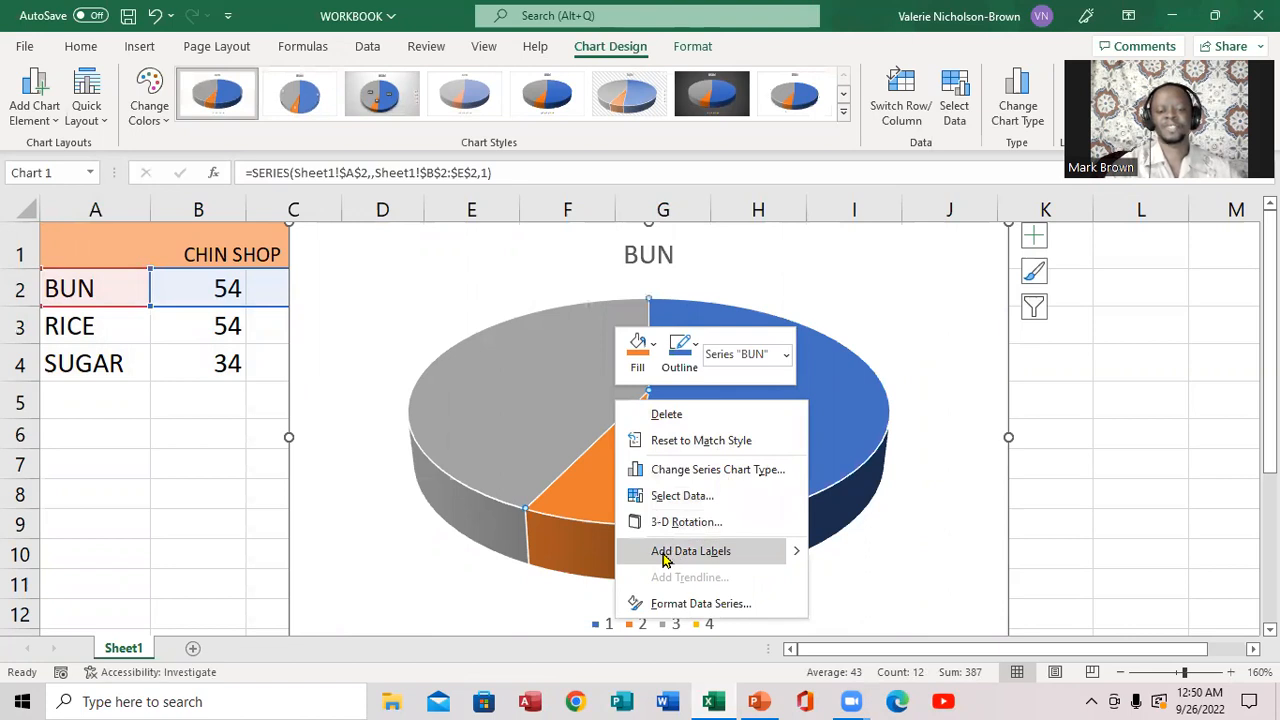
mouse_move(790, 561)
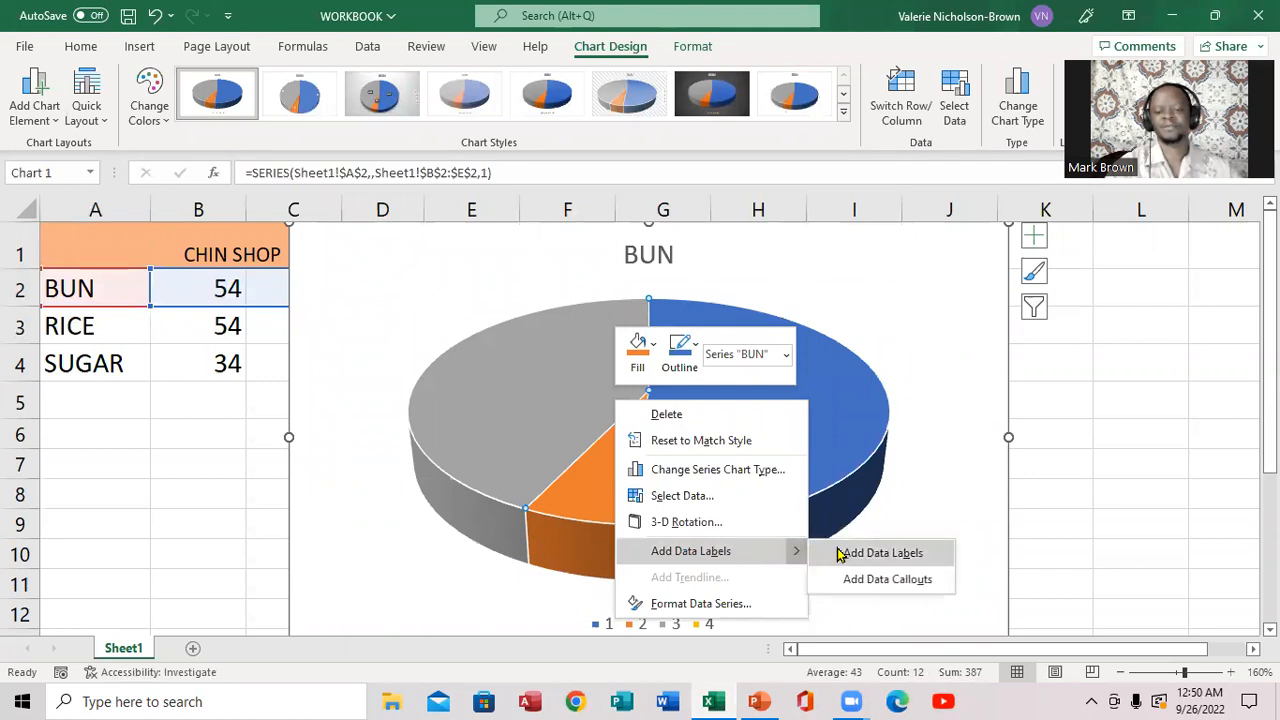
left_click(886, 558)
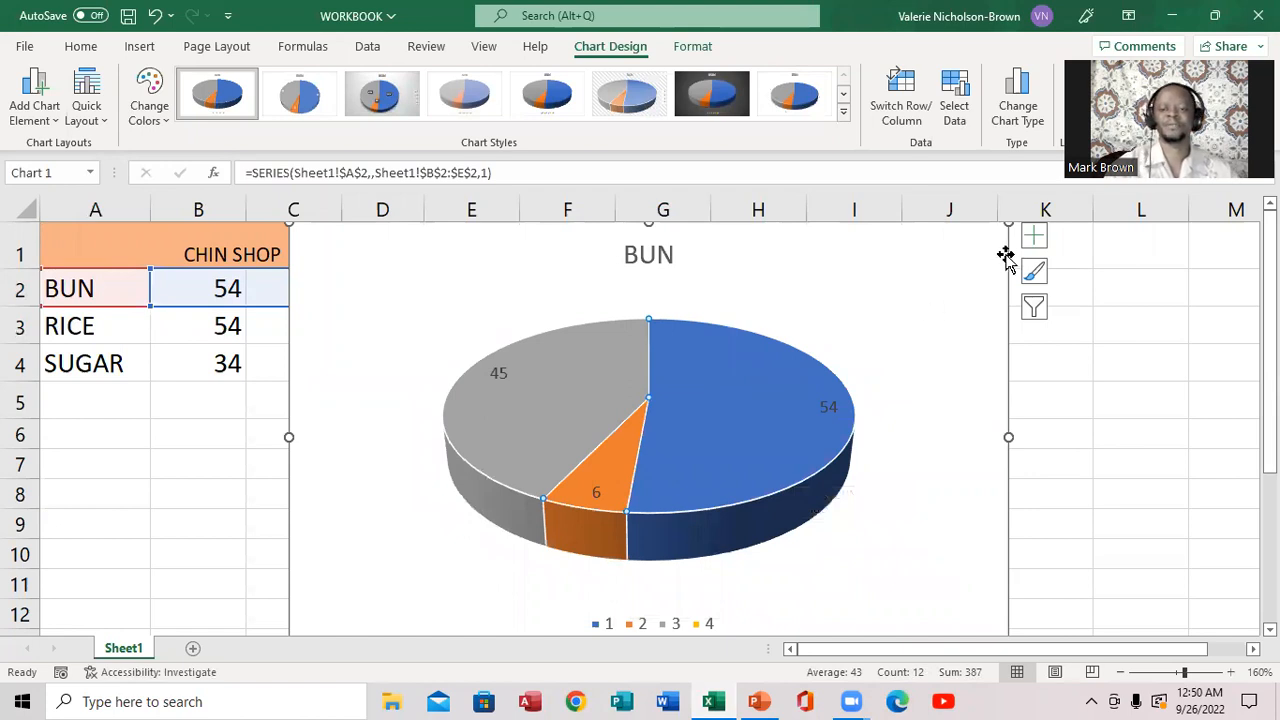
Shrink the BUN pie chart and move it beside the data, over columns J to L in rows 2 to 8
left_click_drag(1008, 222, 595, 402)
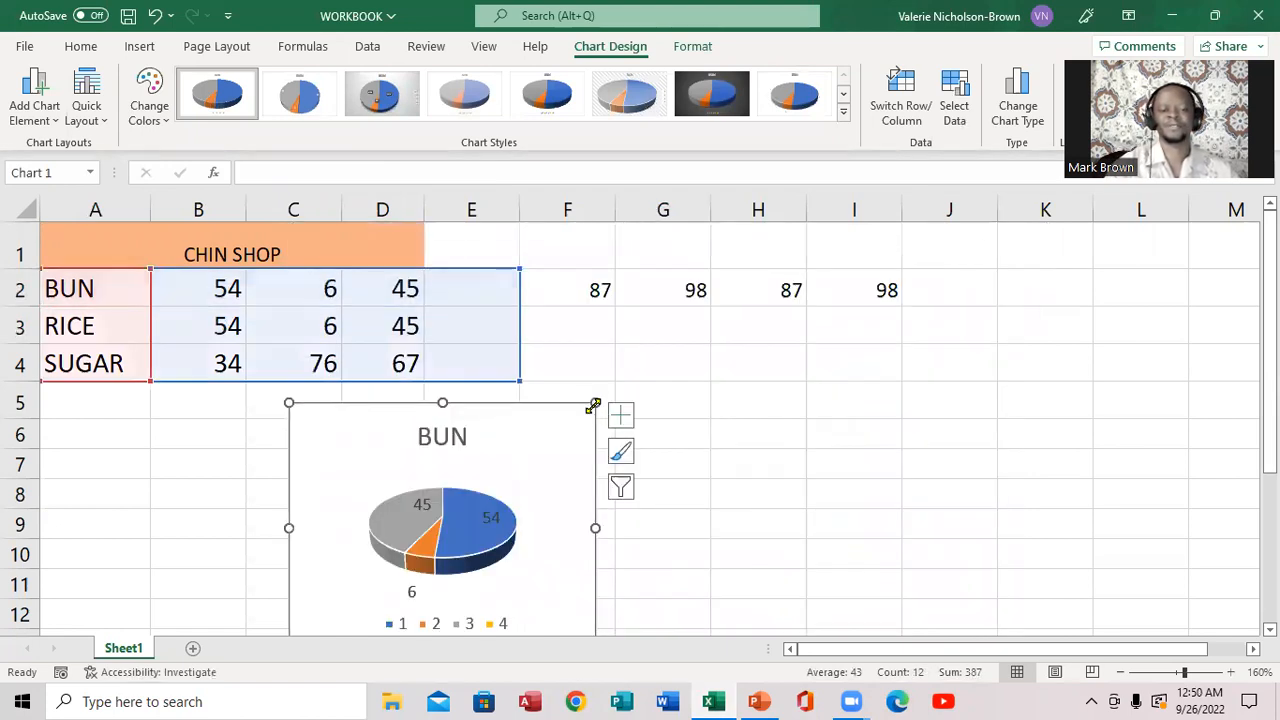
left_click_drag(486, 460, 1125, 303)
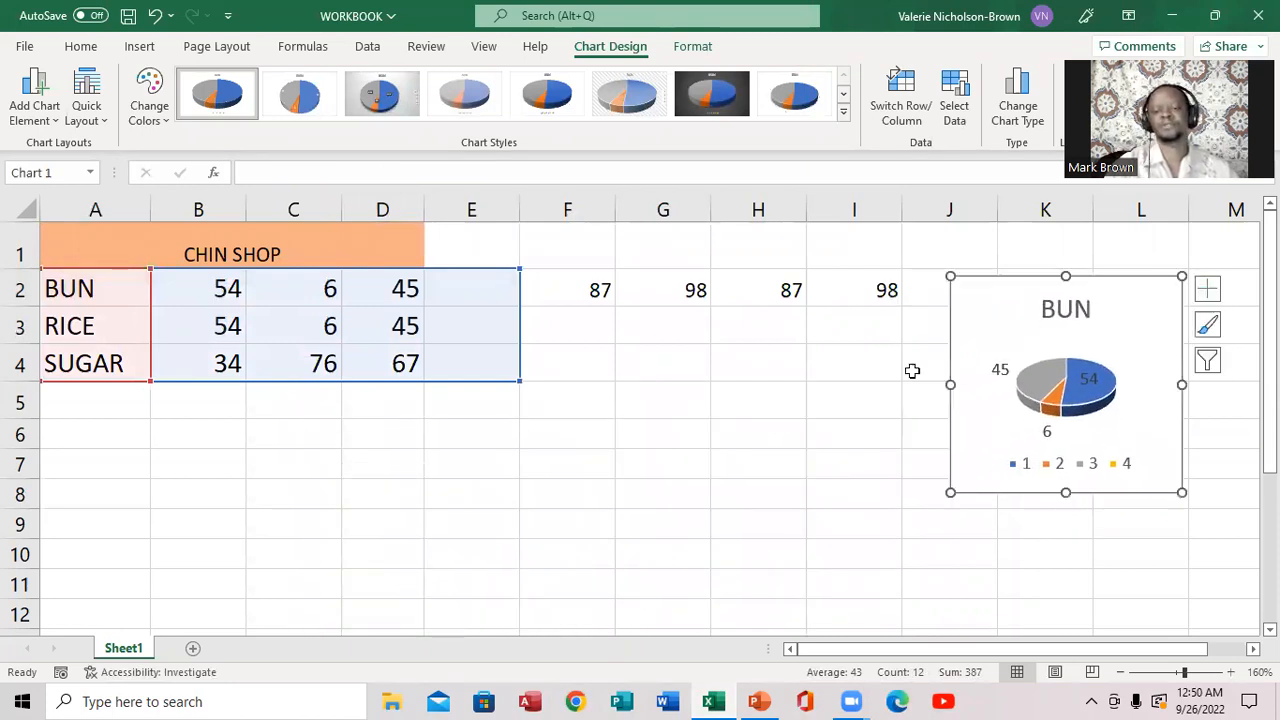
left_click(863, 409)
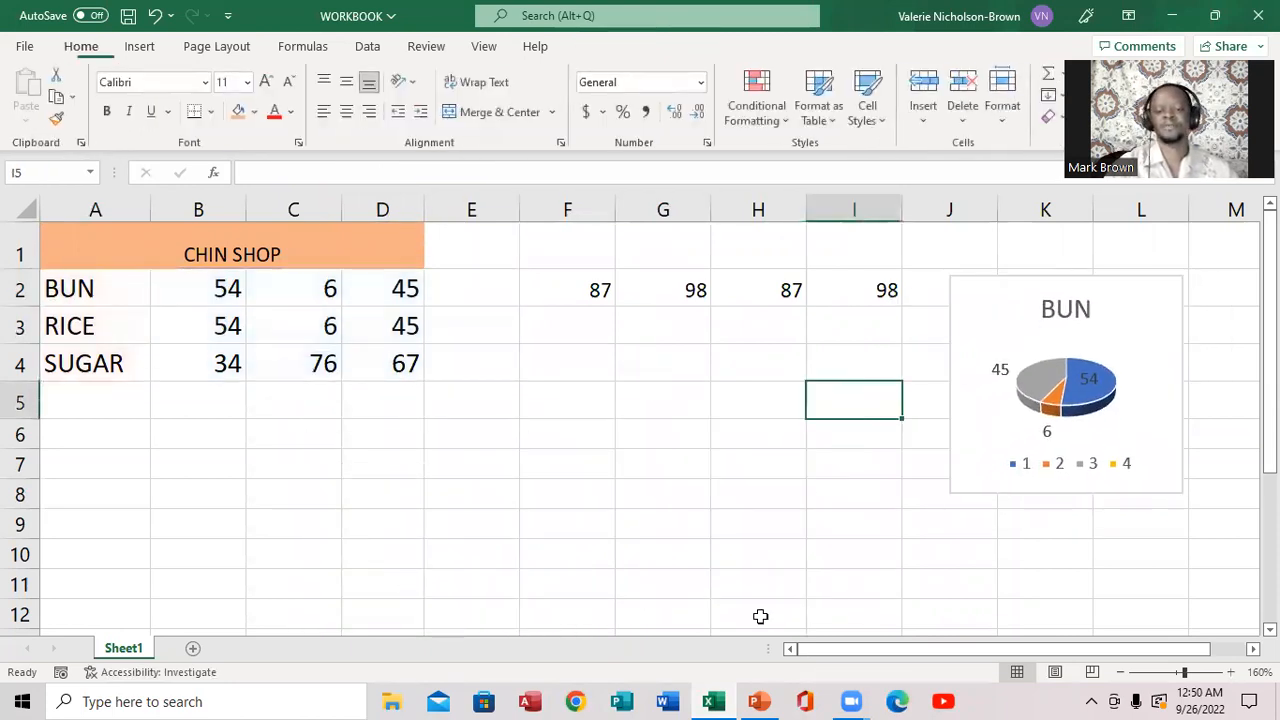
left_click(760, 701)
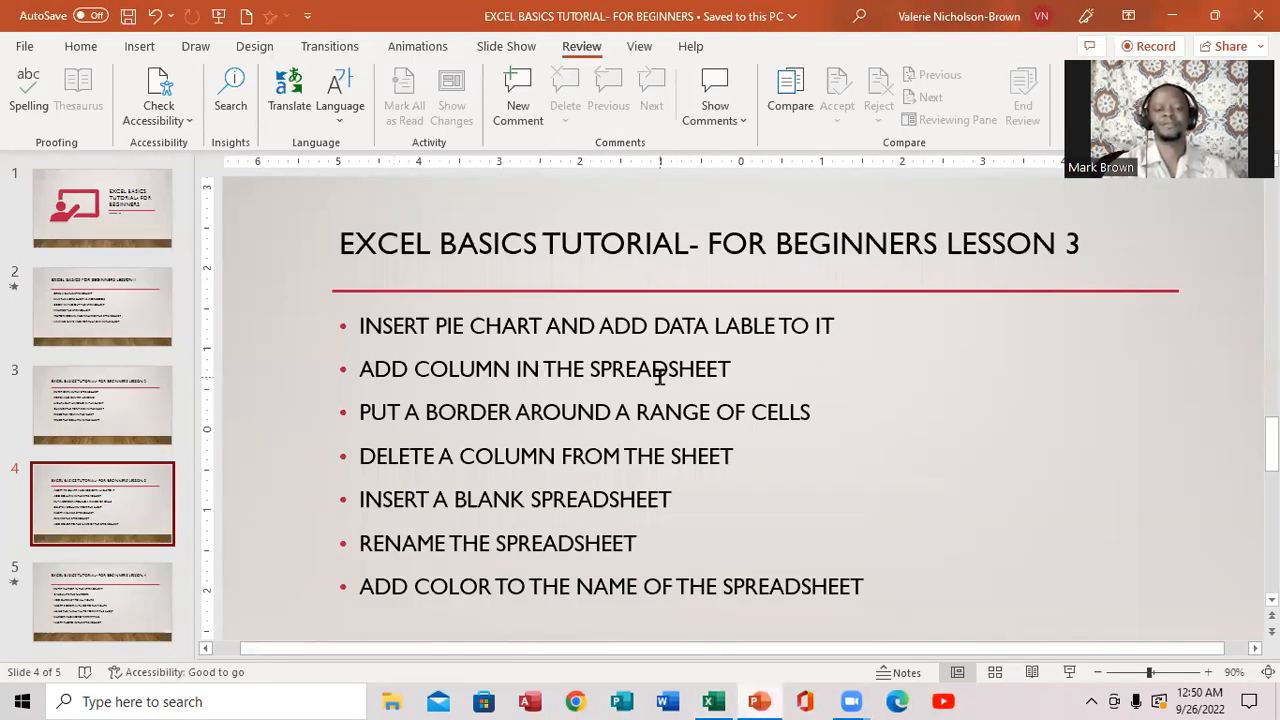
left_click(713, 701)
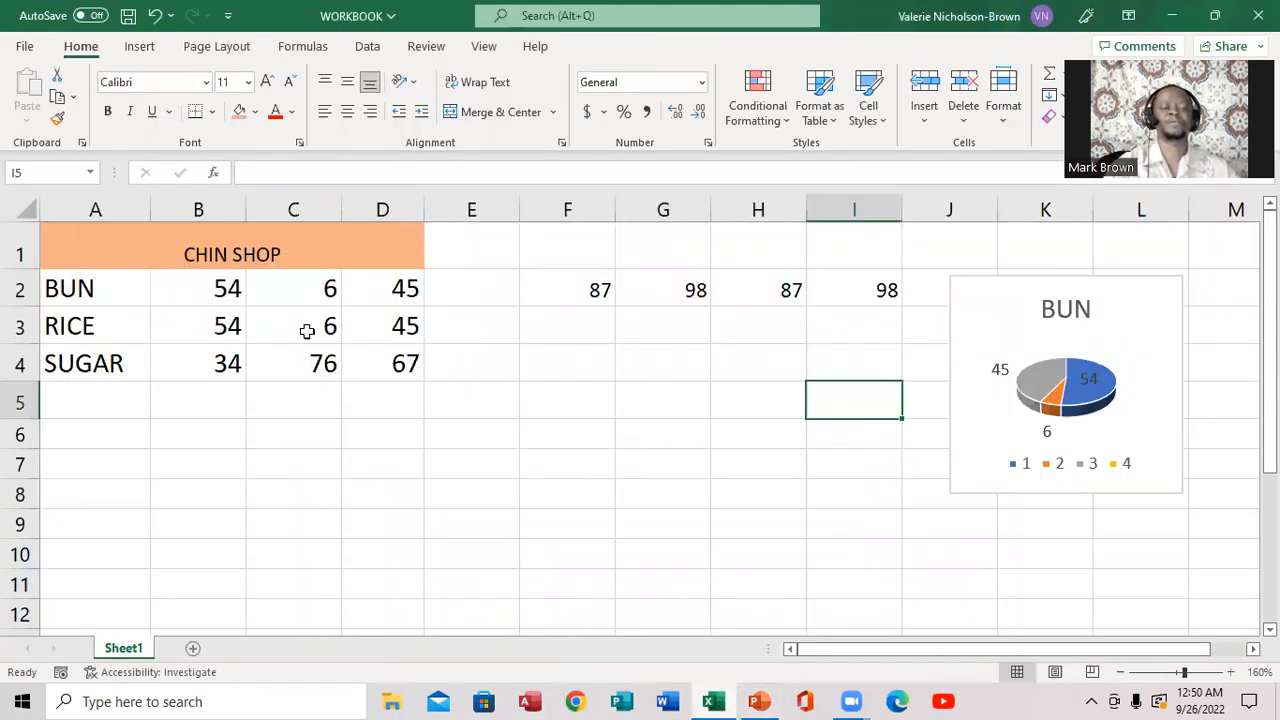
left_click(277, 288)
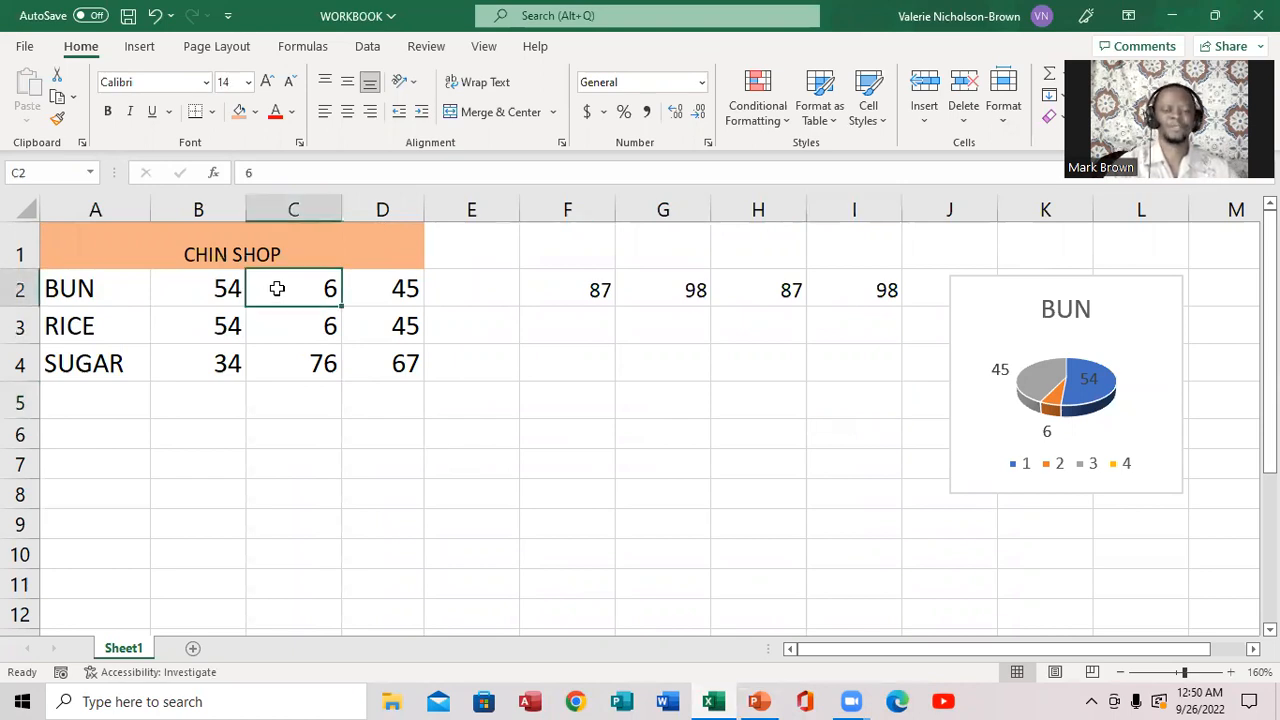
right_click(278, 292)
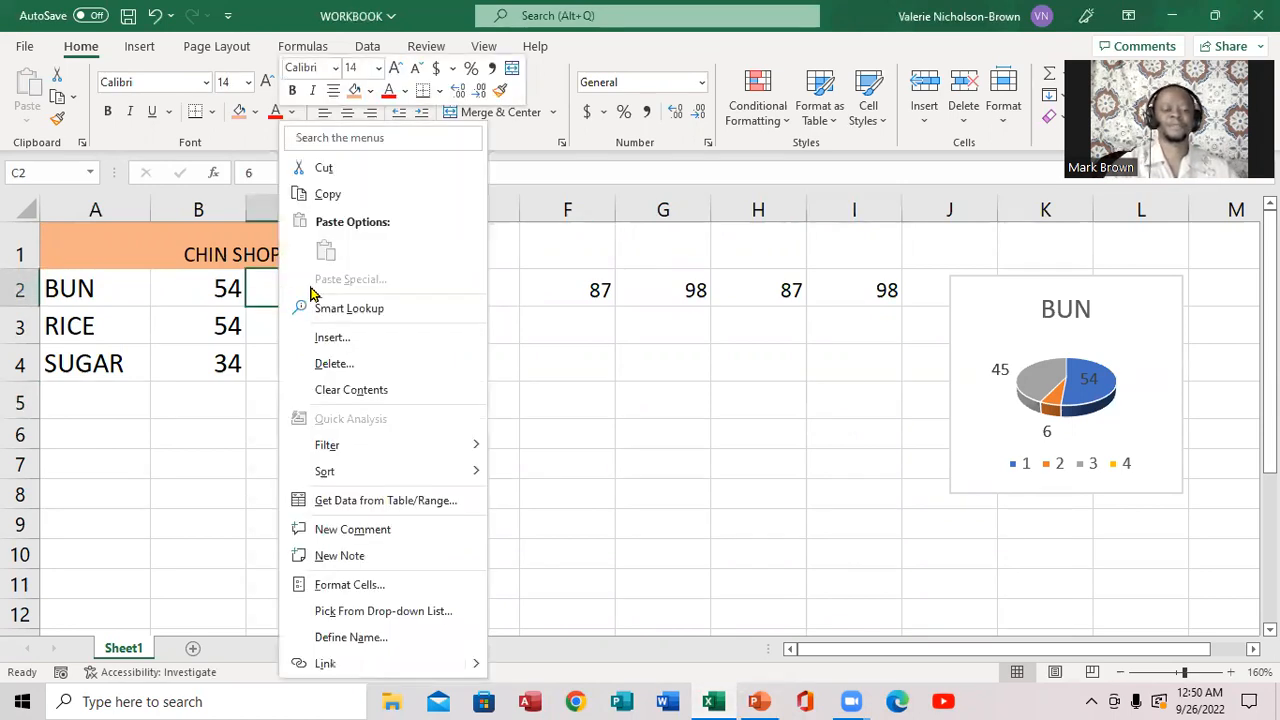
left_click(330, 338)
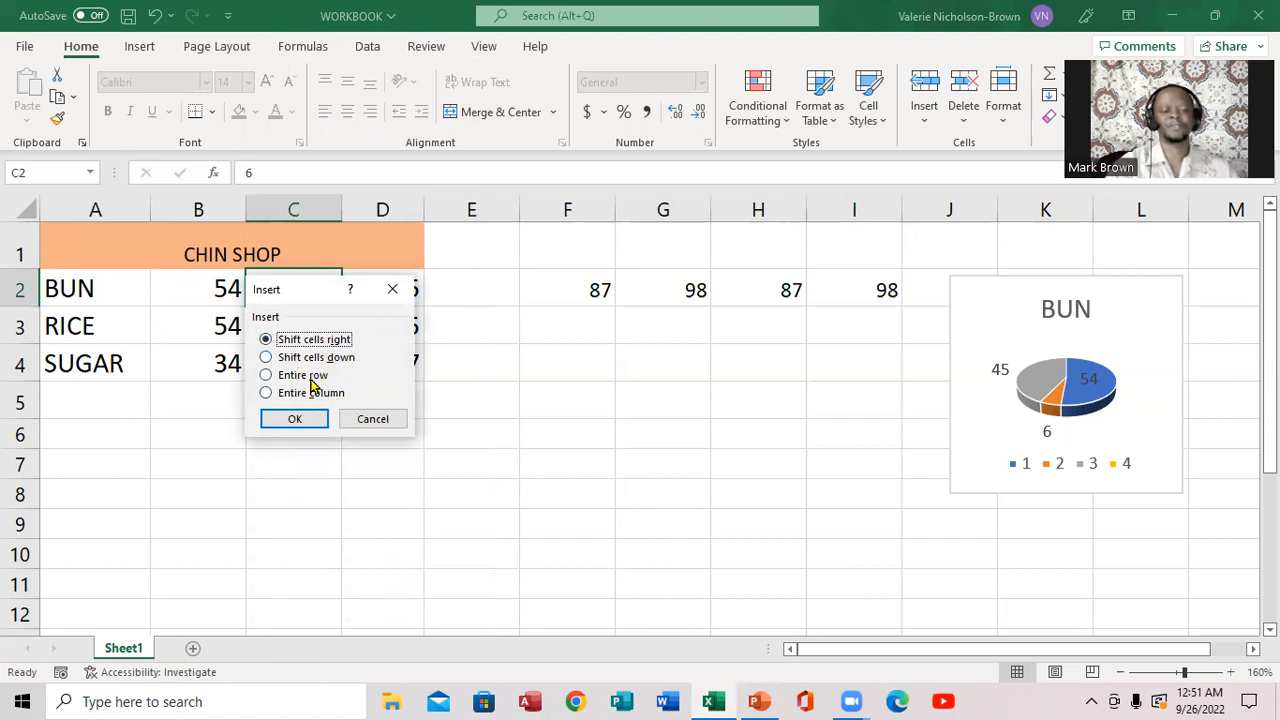
left_click(268, 376)
left_click(303, 419)
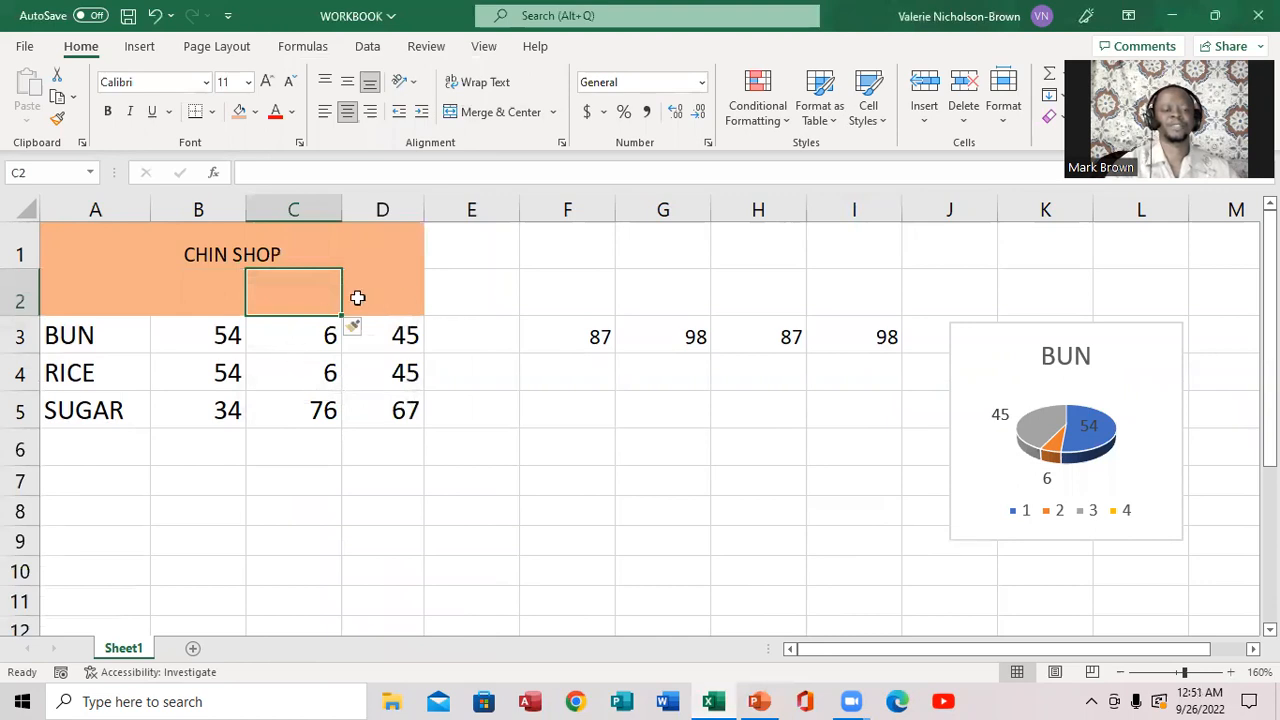
left_click(155, 16)
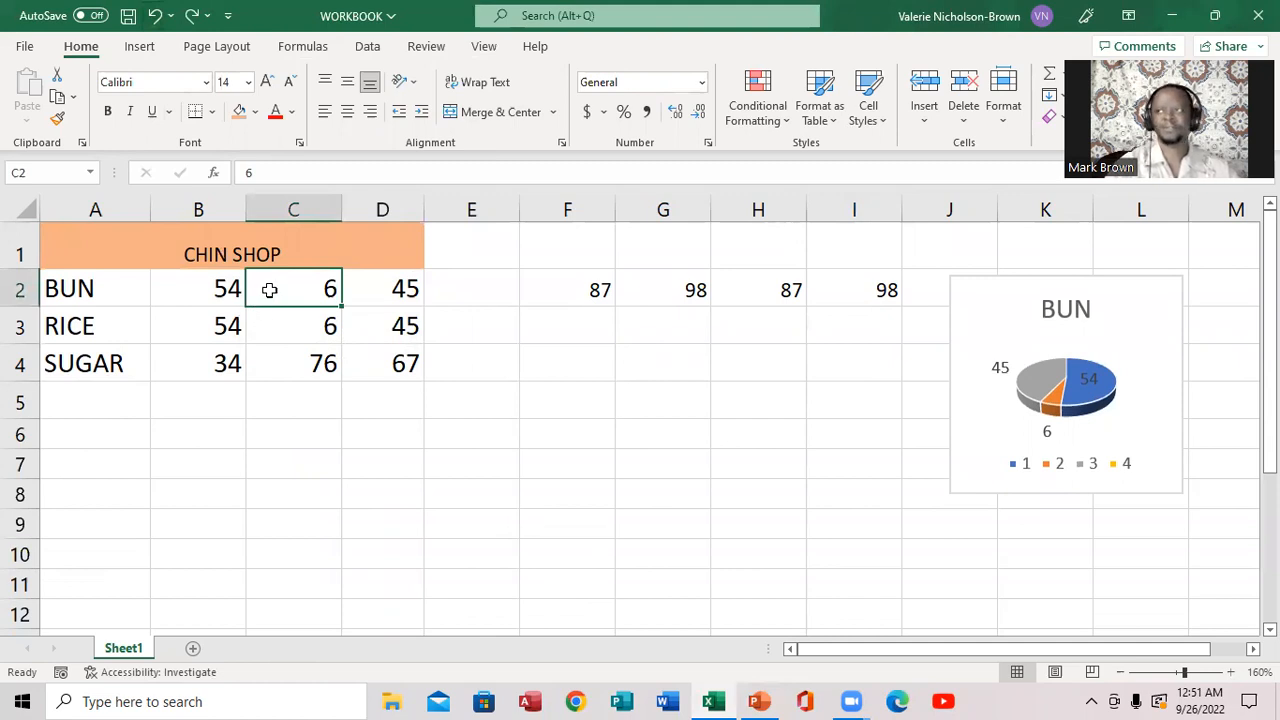
Insert an entire blank column at cell C2 of the CHIN SHOP table
right_click(269, 290)
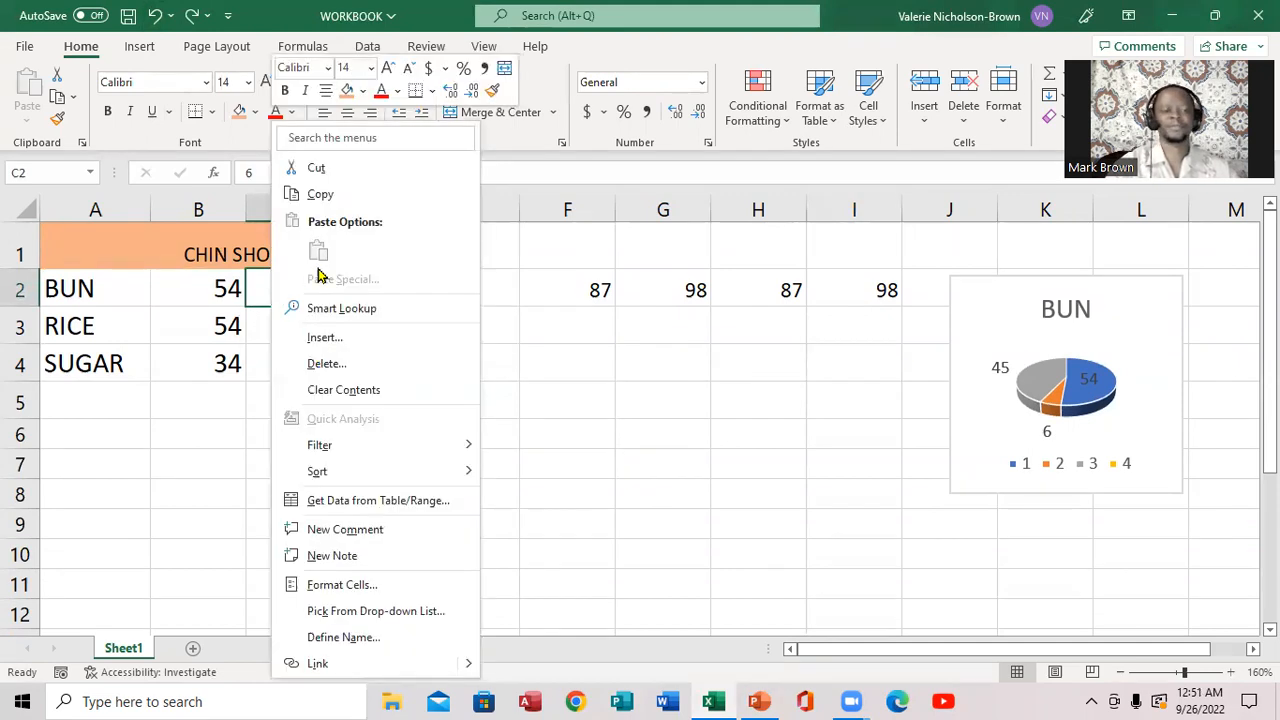
left_click(336, 341)
left_click(322, 392)
left_click(303, 418)
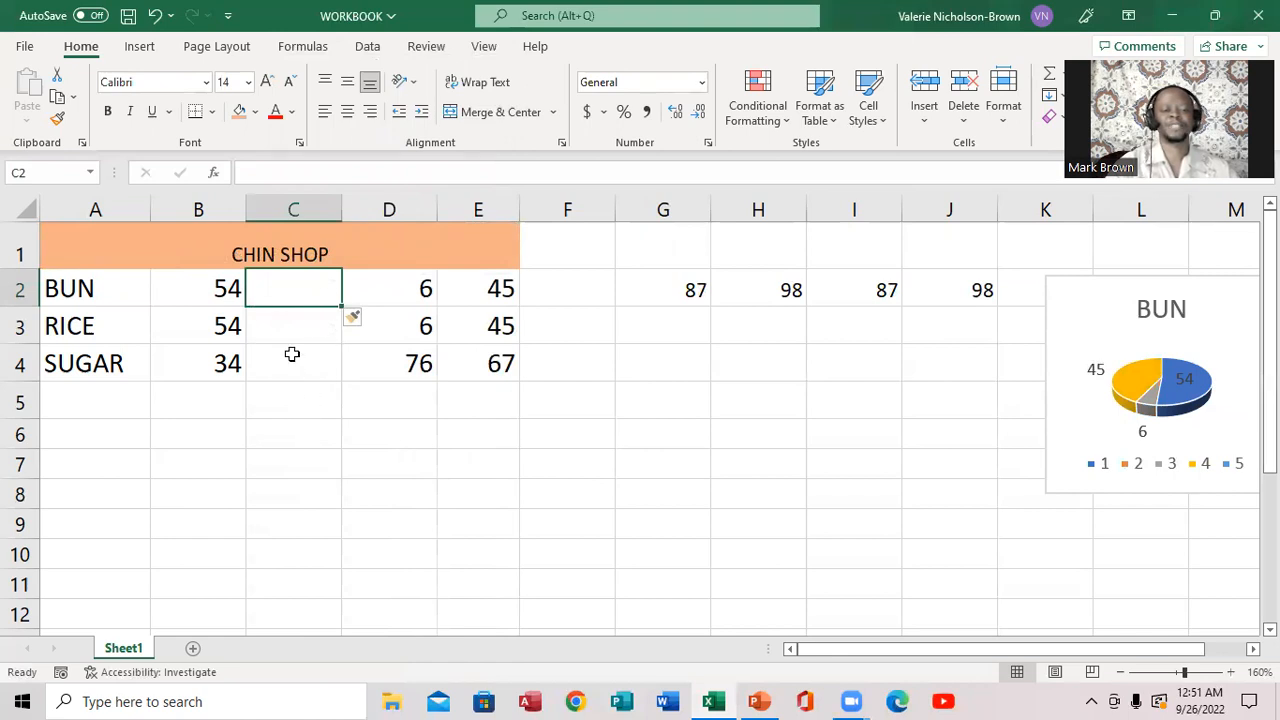
Insert another entire blank column at cell E2, ahead of the table's last number column
left_click(461, 288)
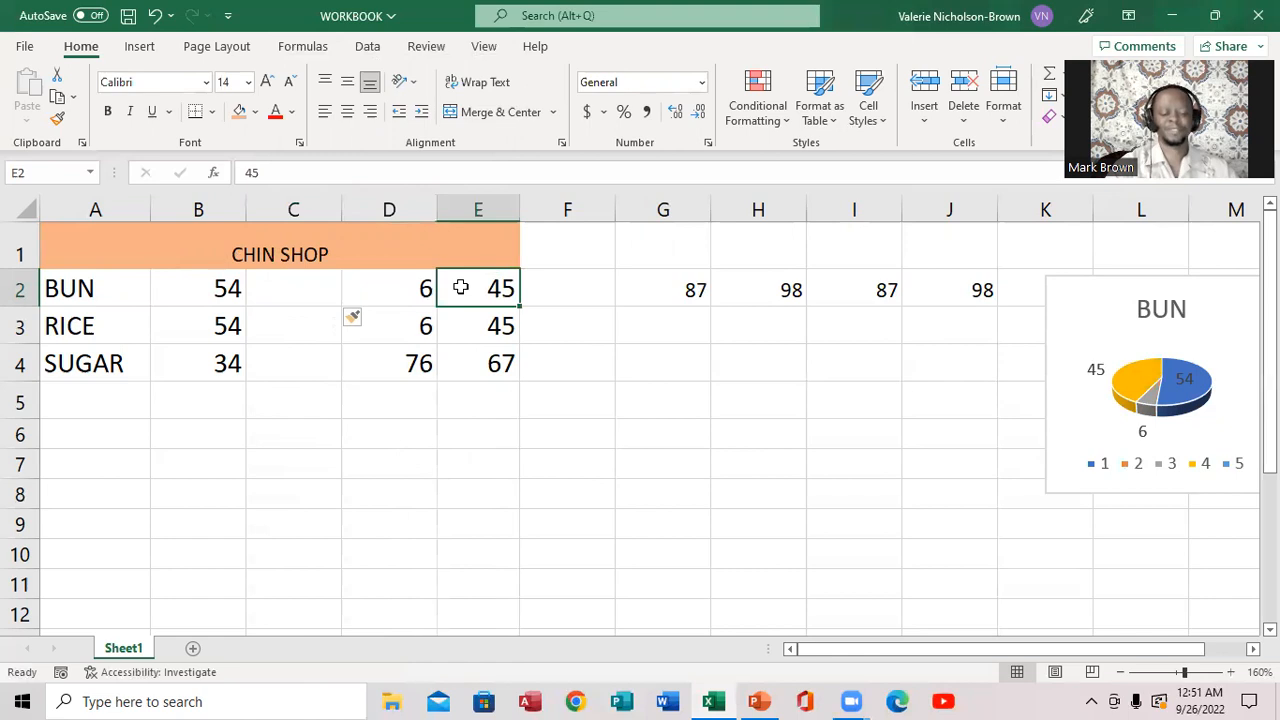
right_click(461, 288)
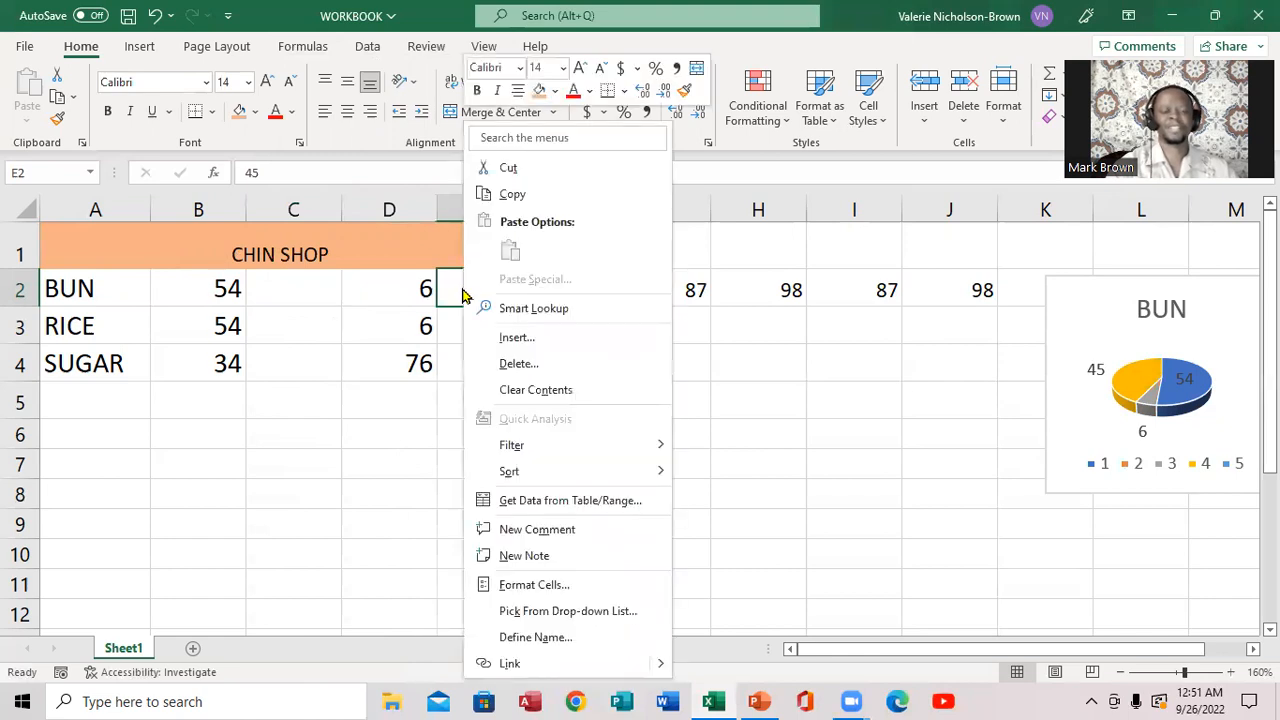
left_click(520, 340)
left_click(476, 400)
left_click(482, 425)
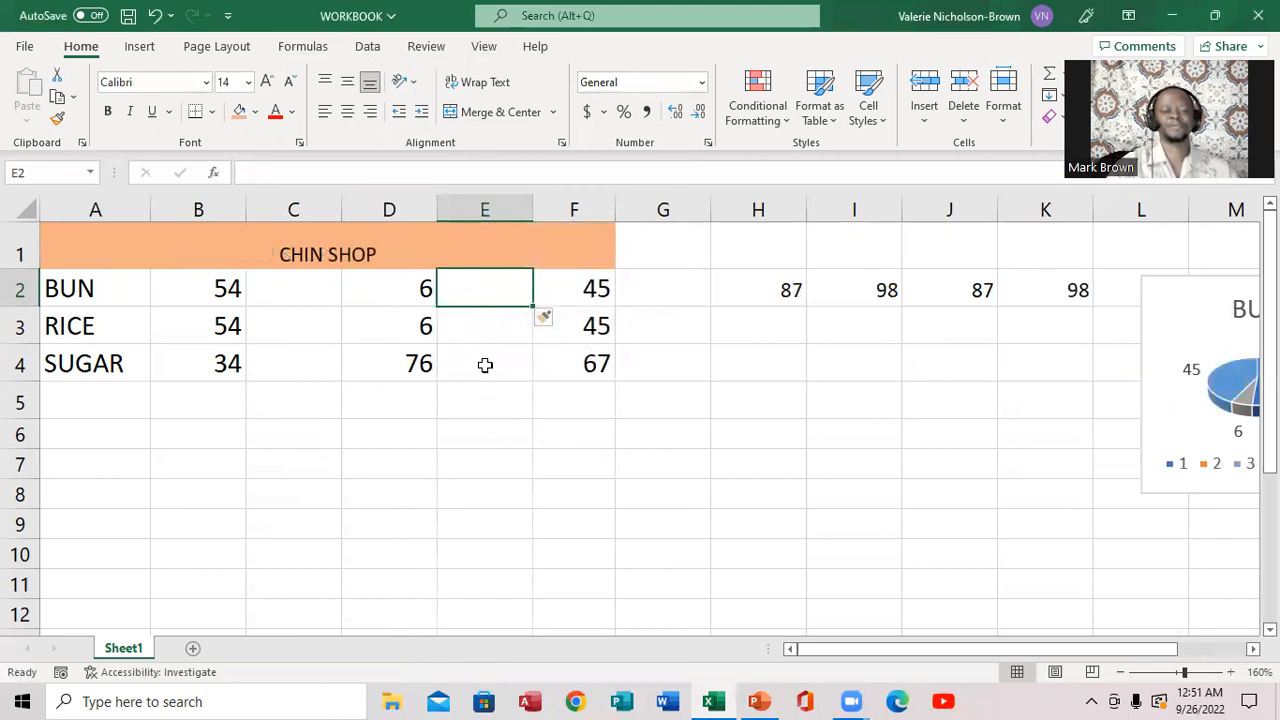
Check the lesson list in PowerPoint, return to Excel and apply Thick Outside Borders around the range H2:K5
left_click(757, 701)
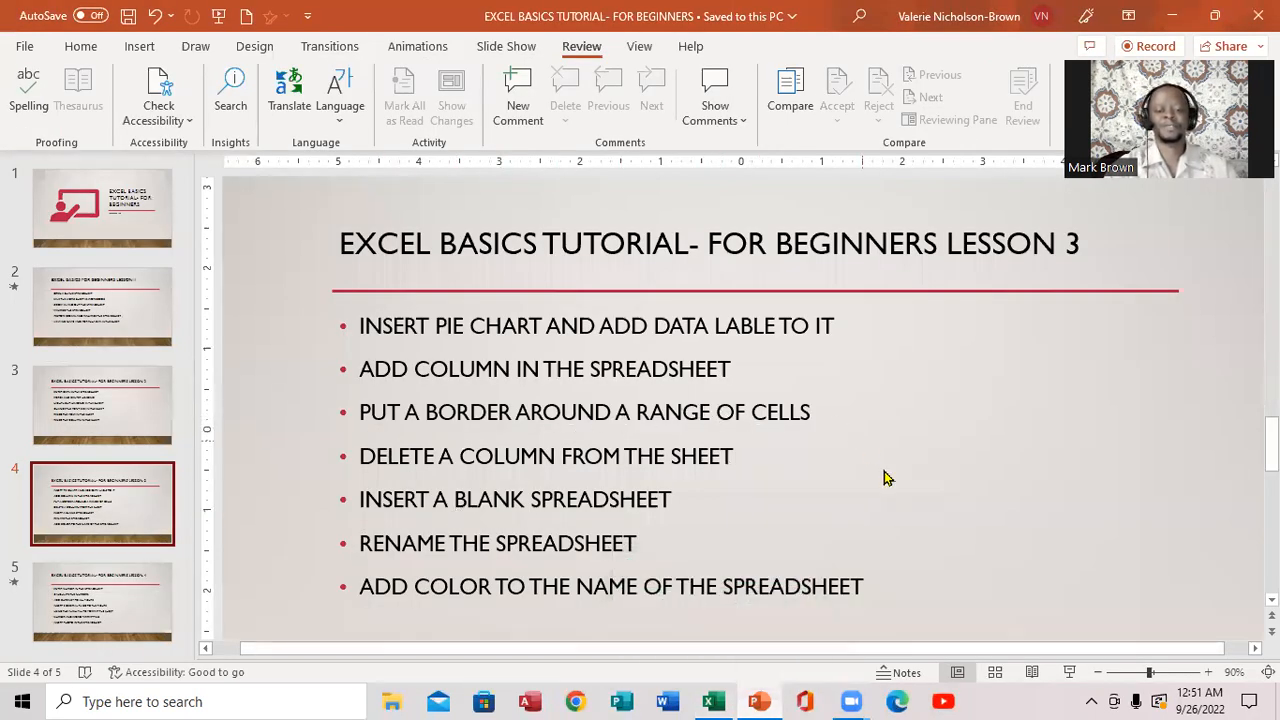
left_click(713, 701)
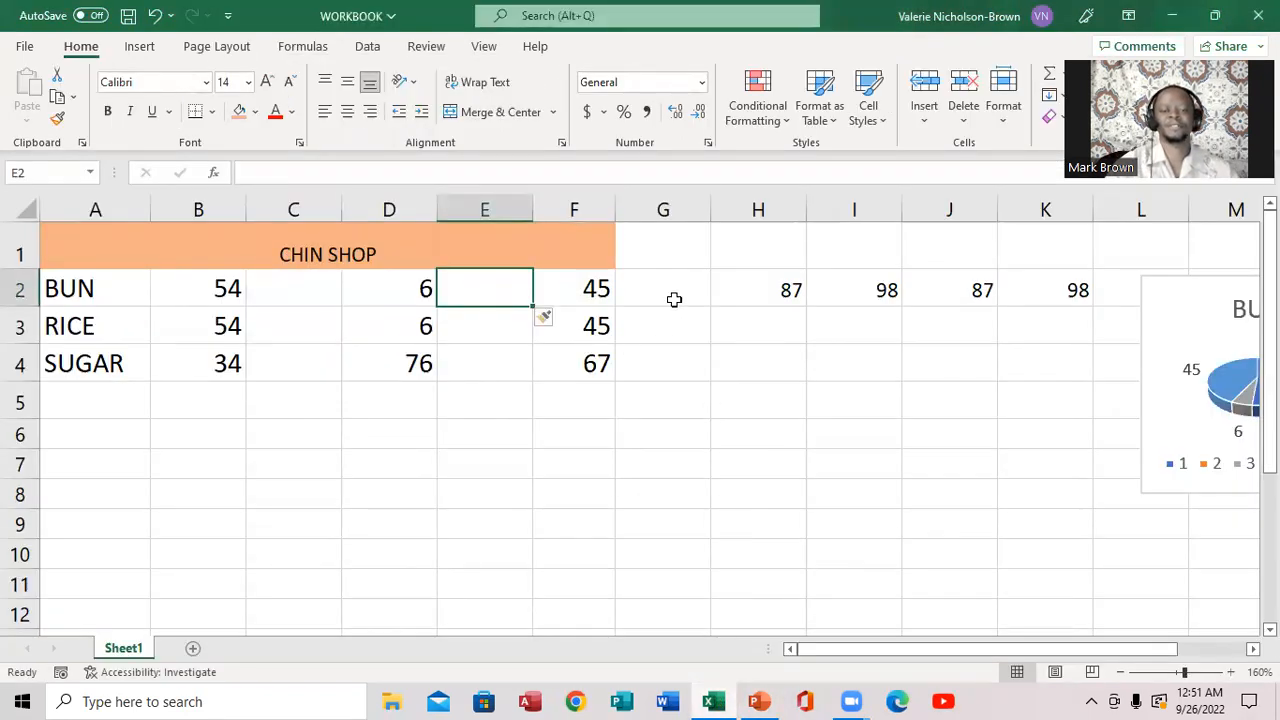
left_click(745, 272)
left_click_drag(747, 276, 1055, 384)
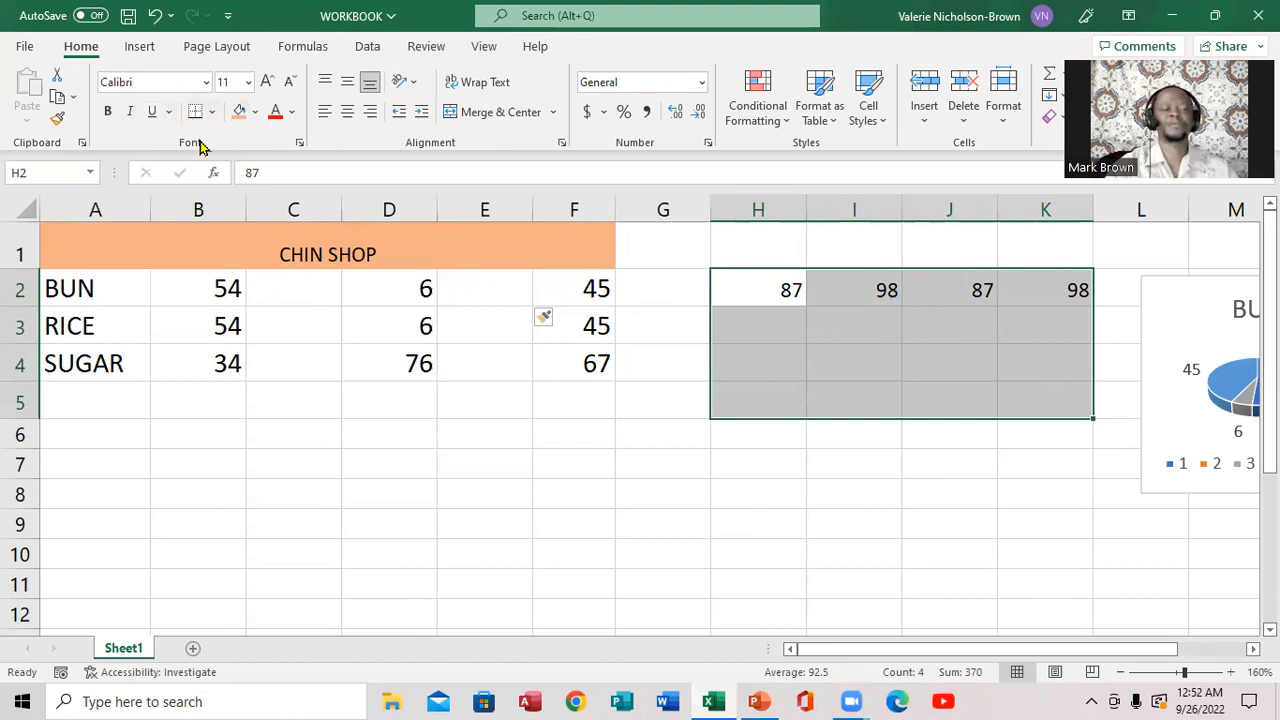
left_click(212, 112)
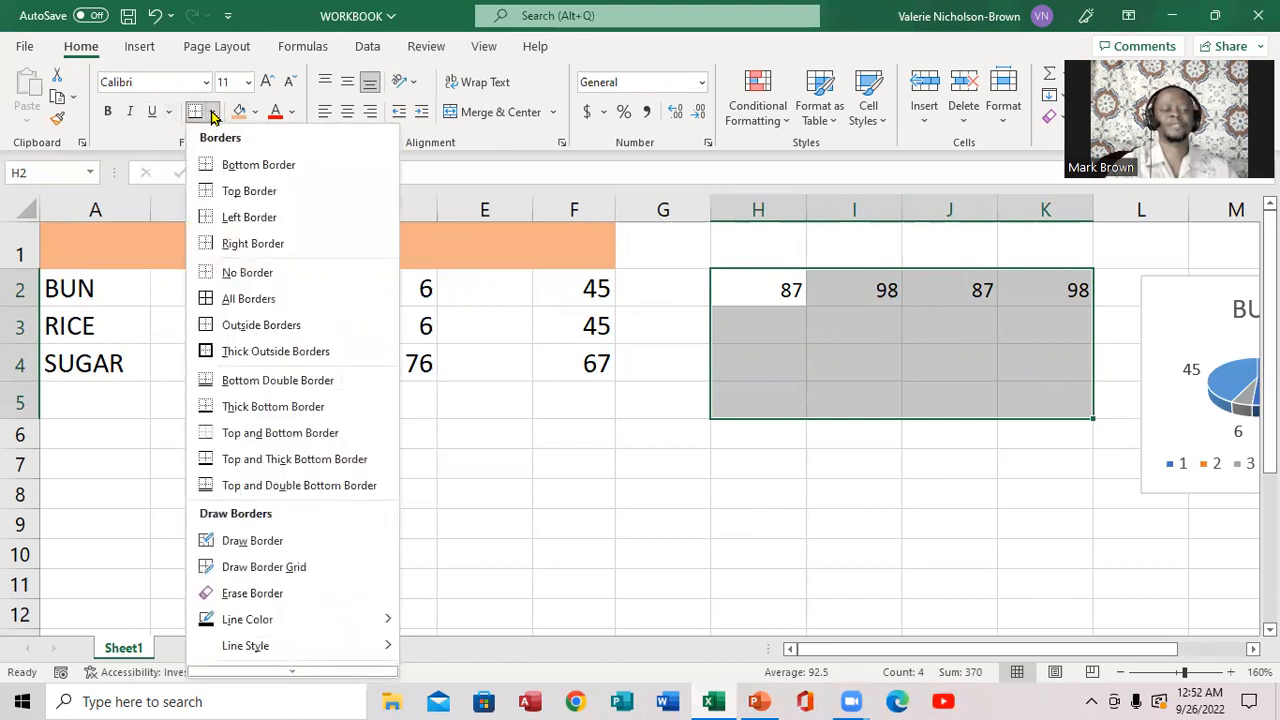
left_click(224, 356)
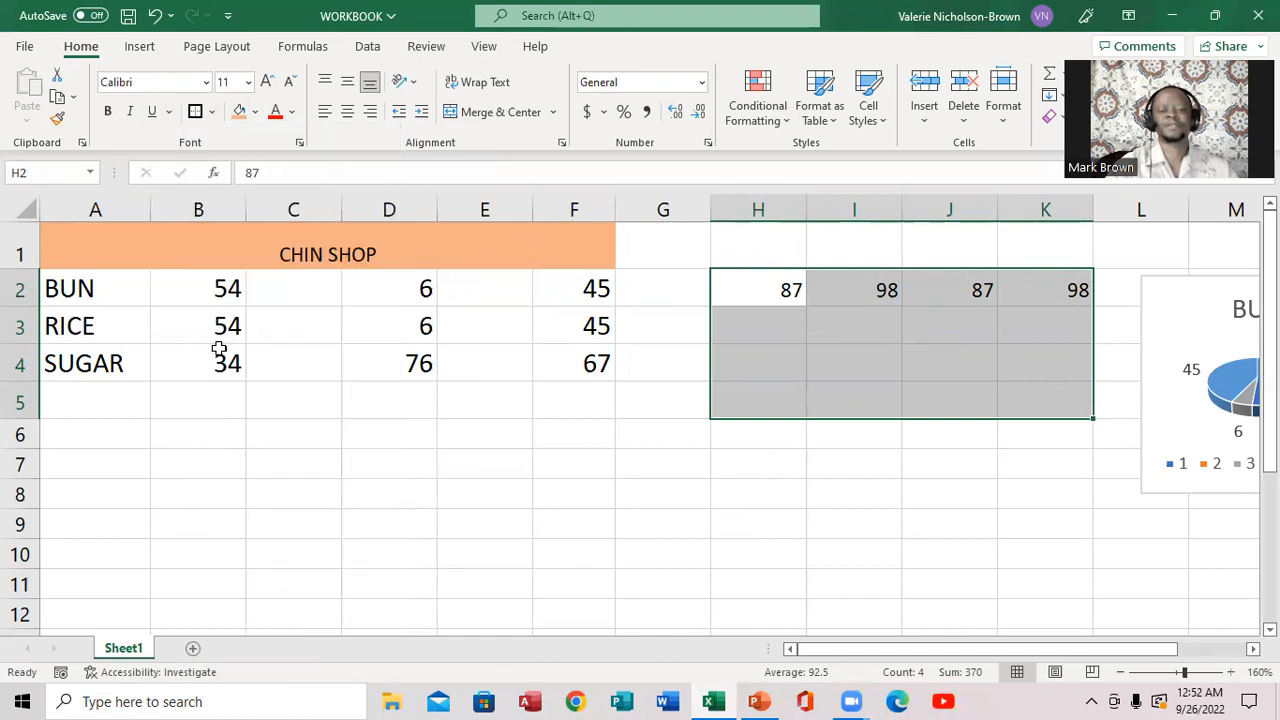
left_click(728, 513)
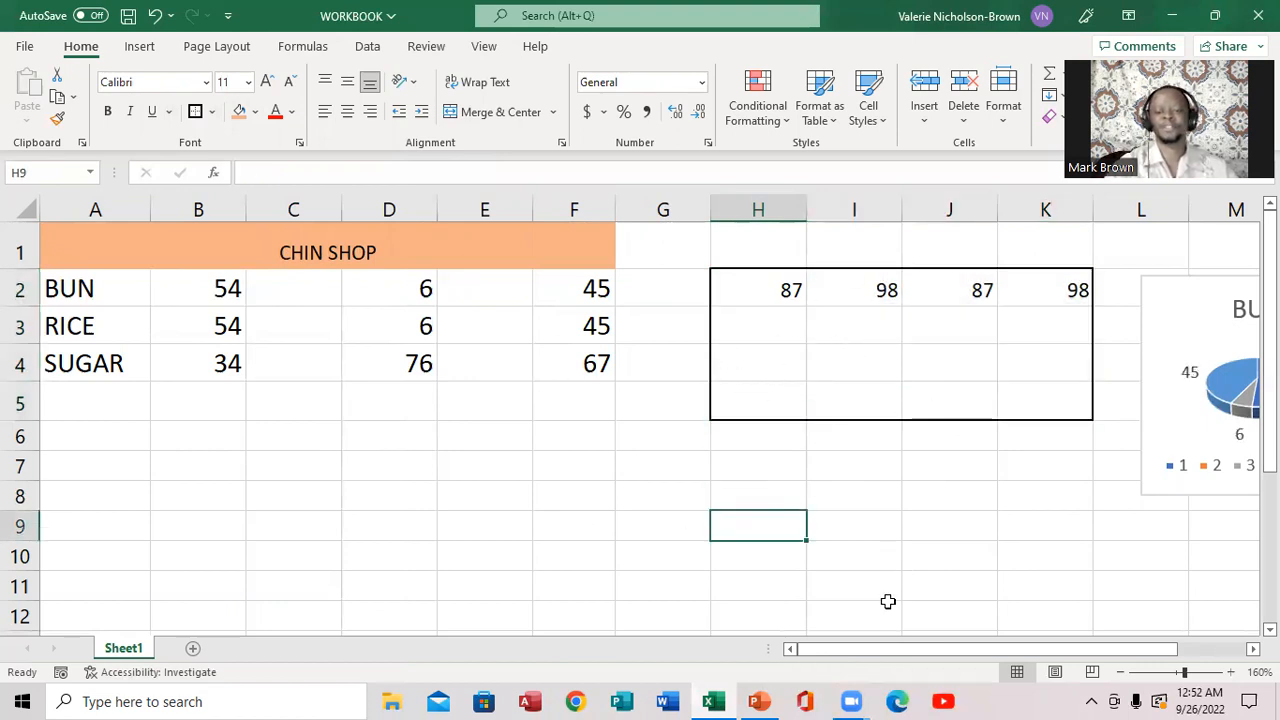
Check the lesson list in PowerPoint, return to Excel and delete the entire blank column C
left_click(759, 701)
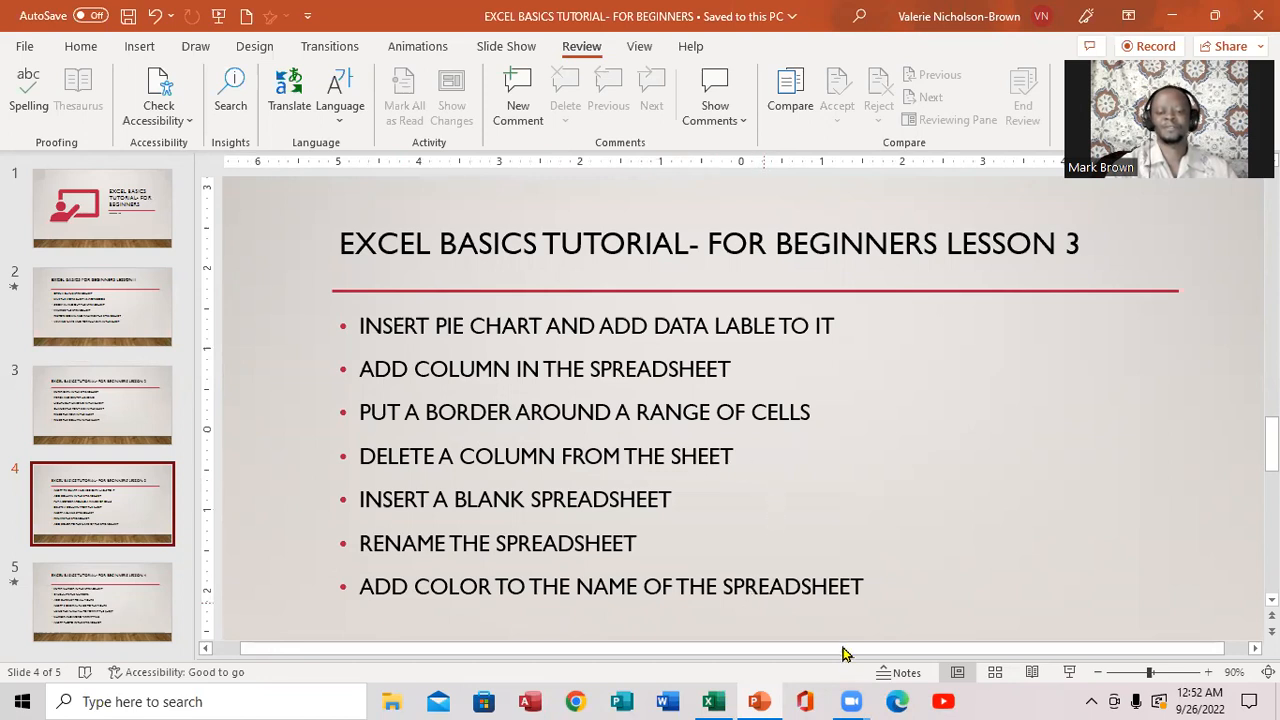
left_click(714, 701)
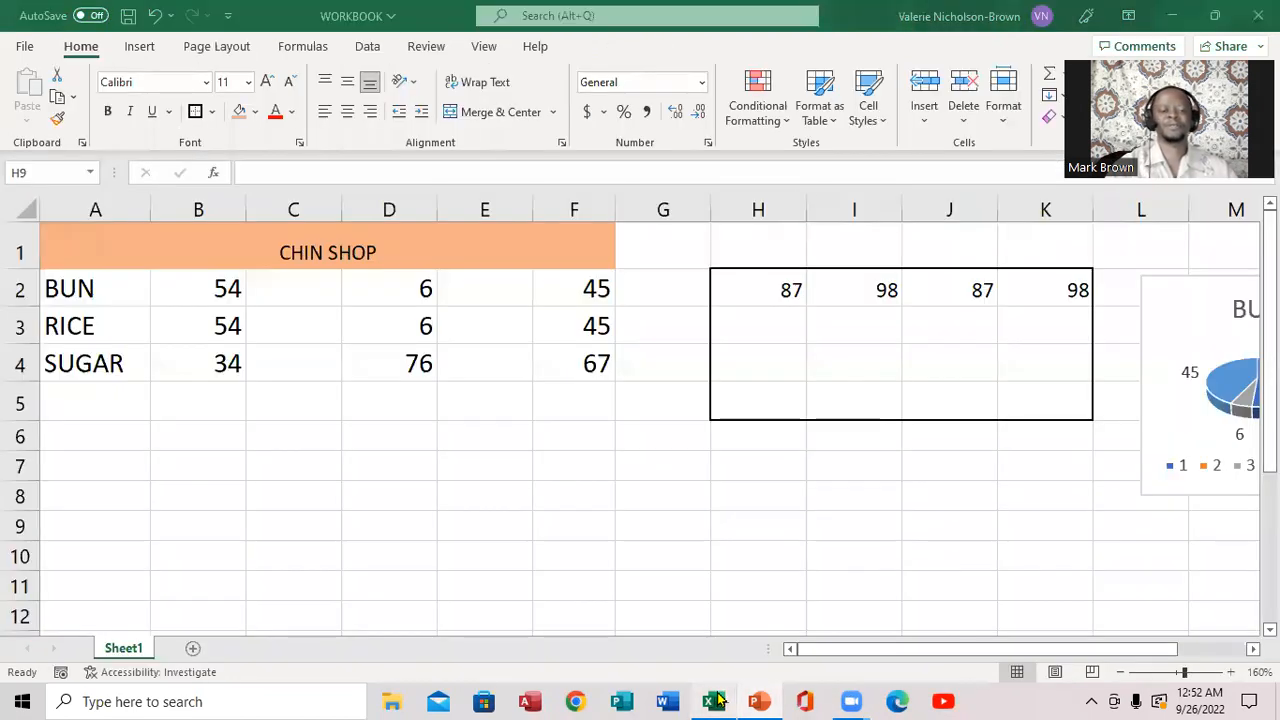
left_click(301, 291)
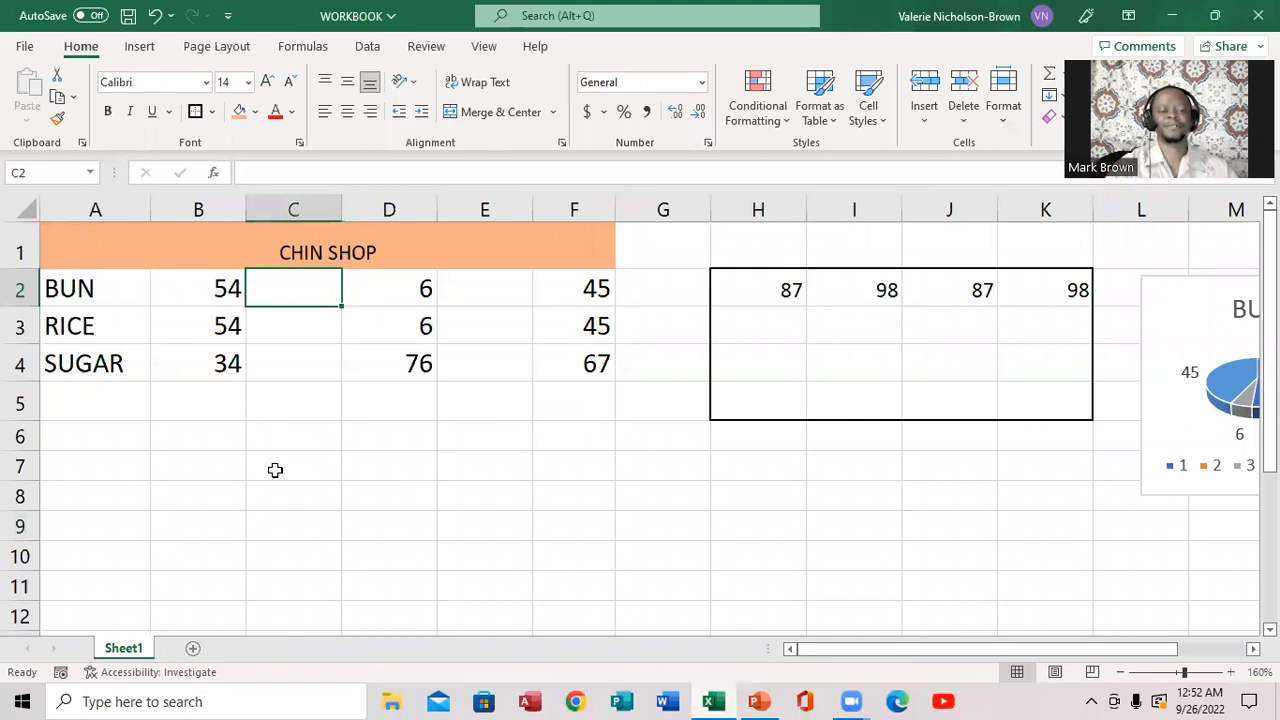
right_click(279, 296)
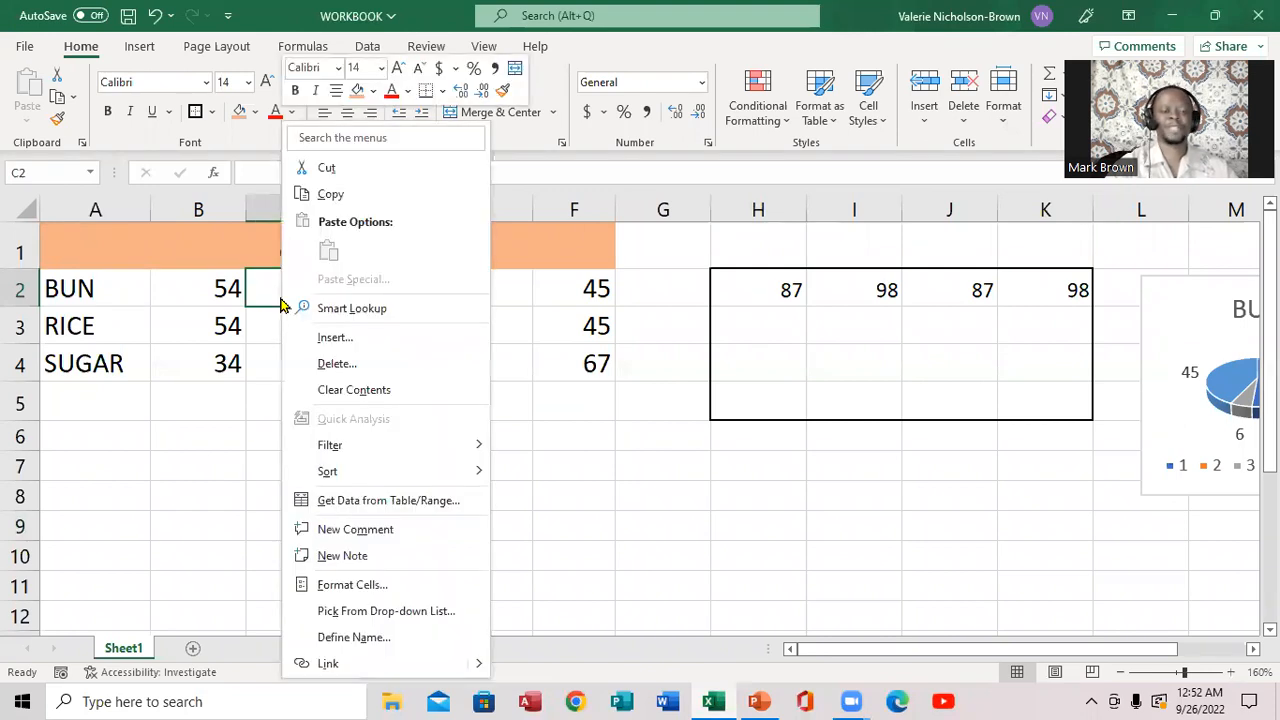
left_click(336, 364)
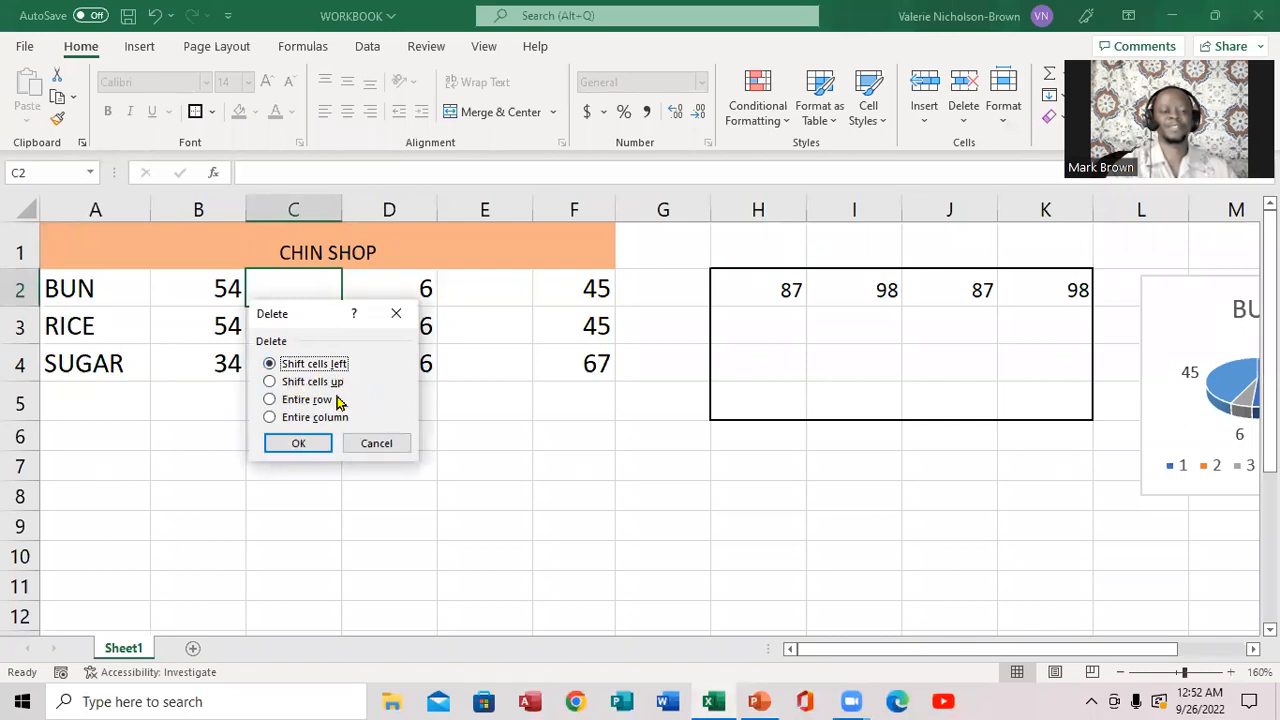
left_click(279, 420)
left_click(300, 445)
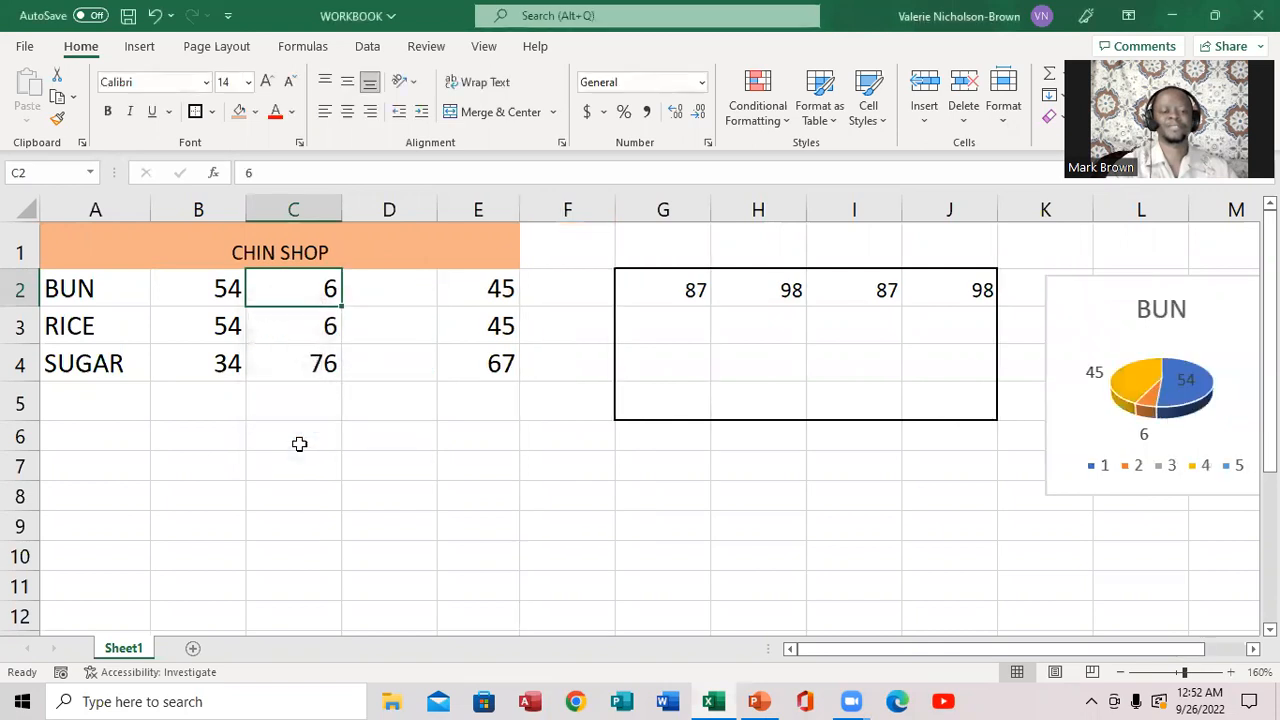
Delete the entire blank column D from the CHIN SHOP table
left_click(388, 287)
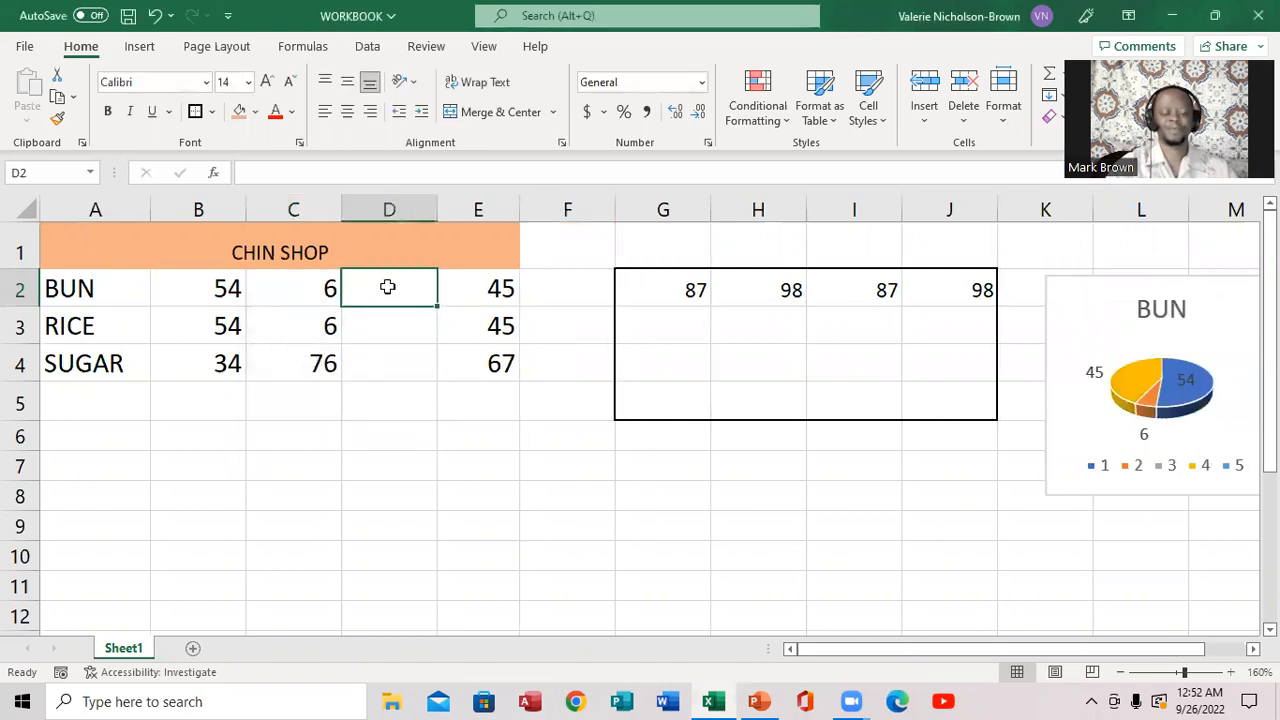
right_click(388, 287)
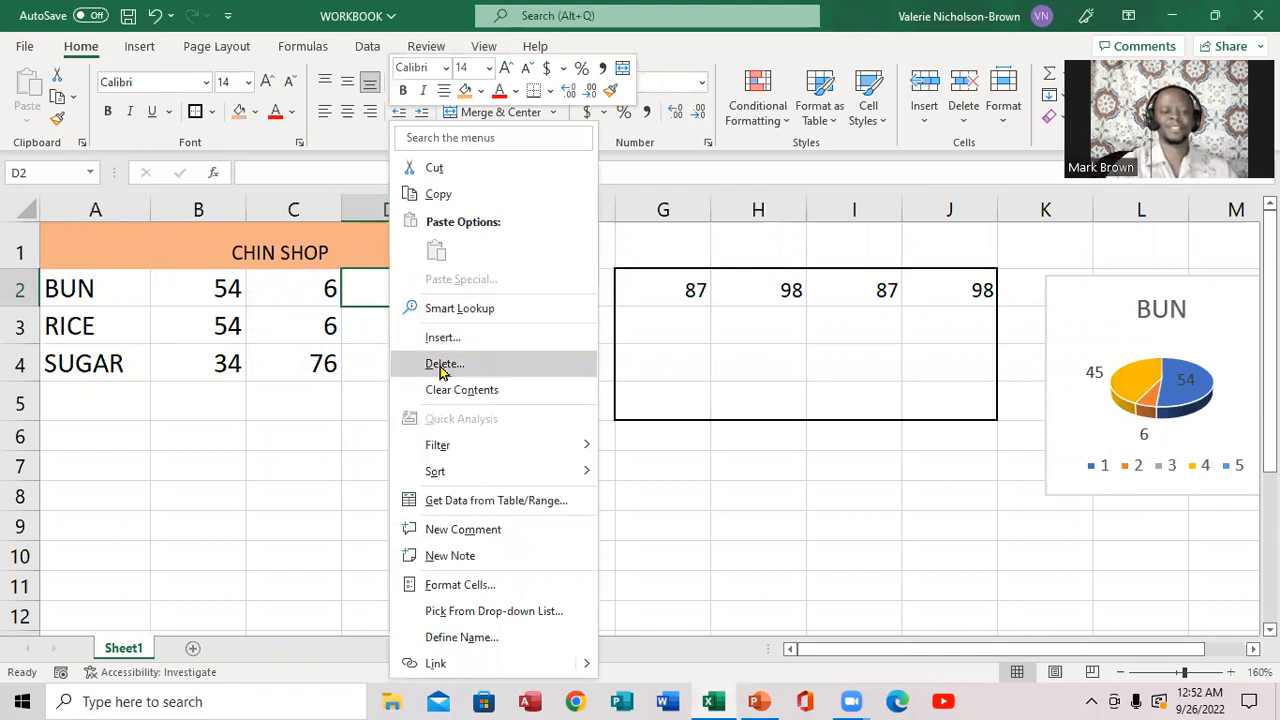
left_click(442, 364)
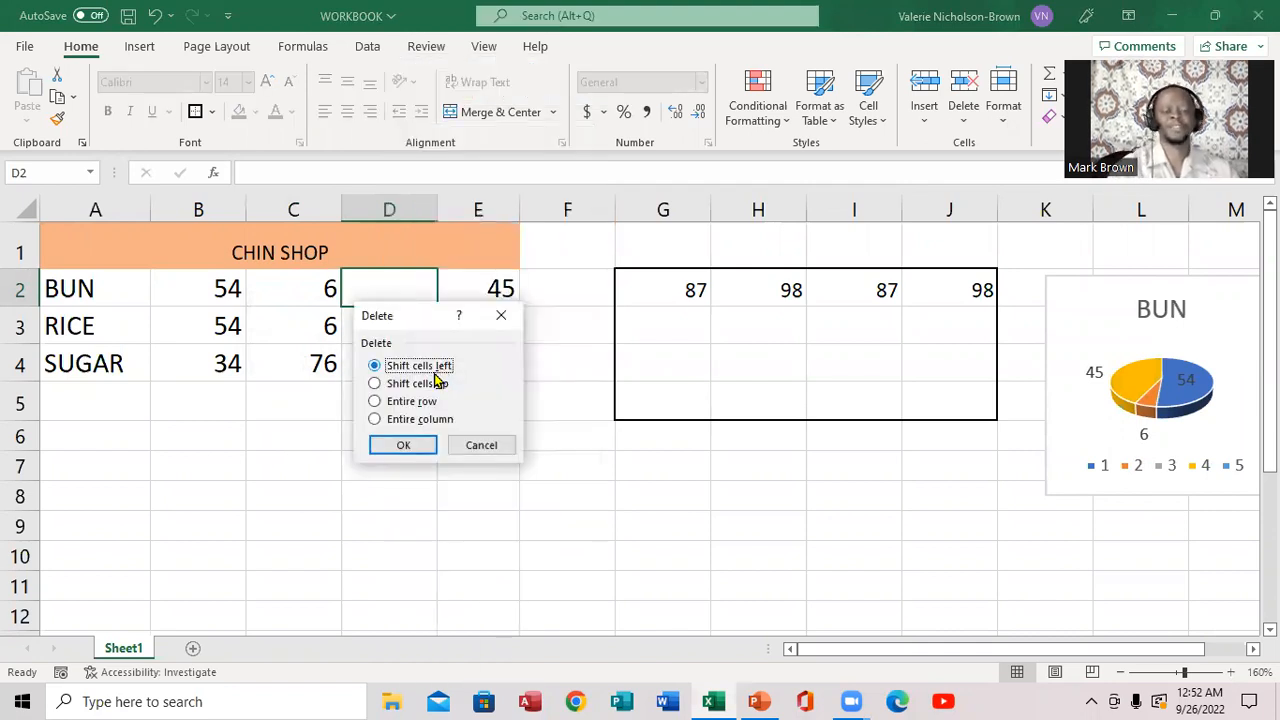
left_click(376, 421)
left_click(400, 446)
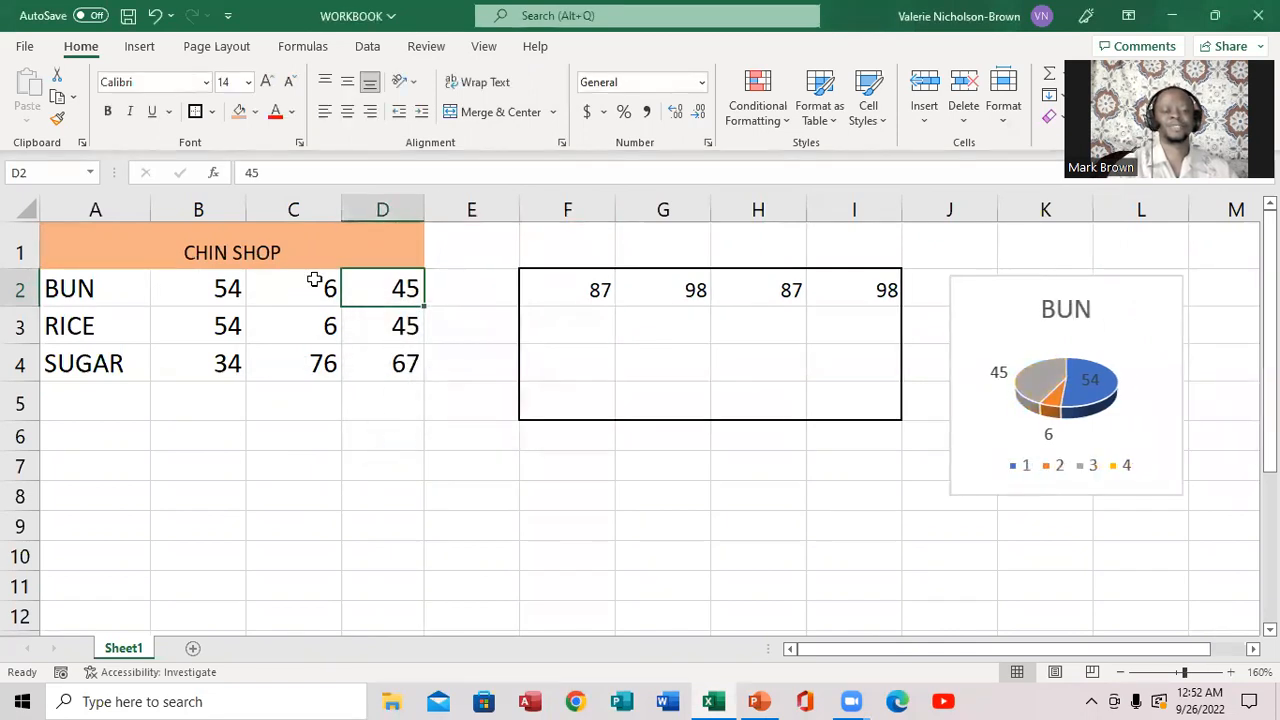
Check the lesson list in PowerPoint, return to Excel, add a blank worksheet after Sheet1 and go back to Sheet1
left_click(763, 700)
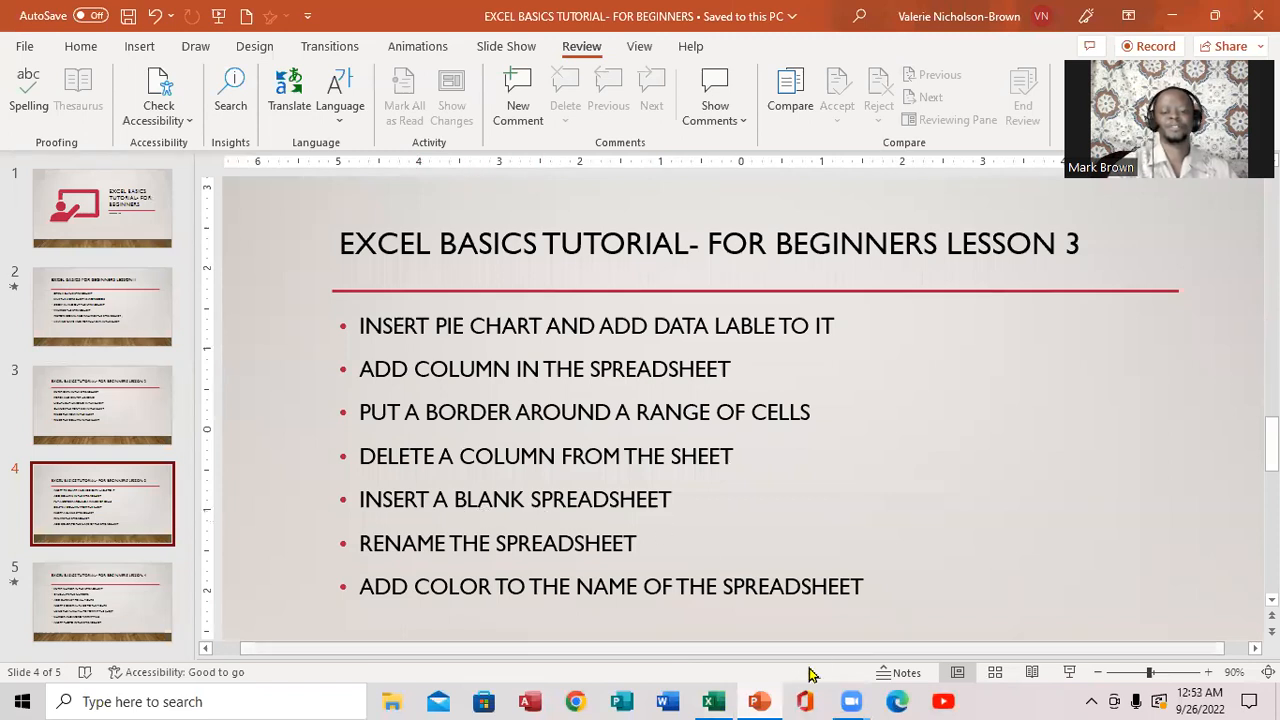
left_click(716, 700)
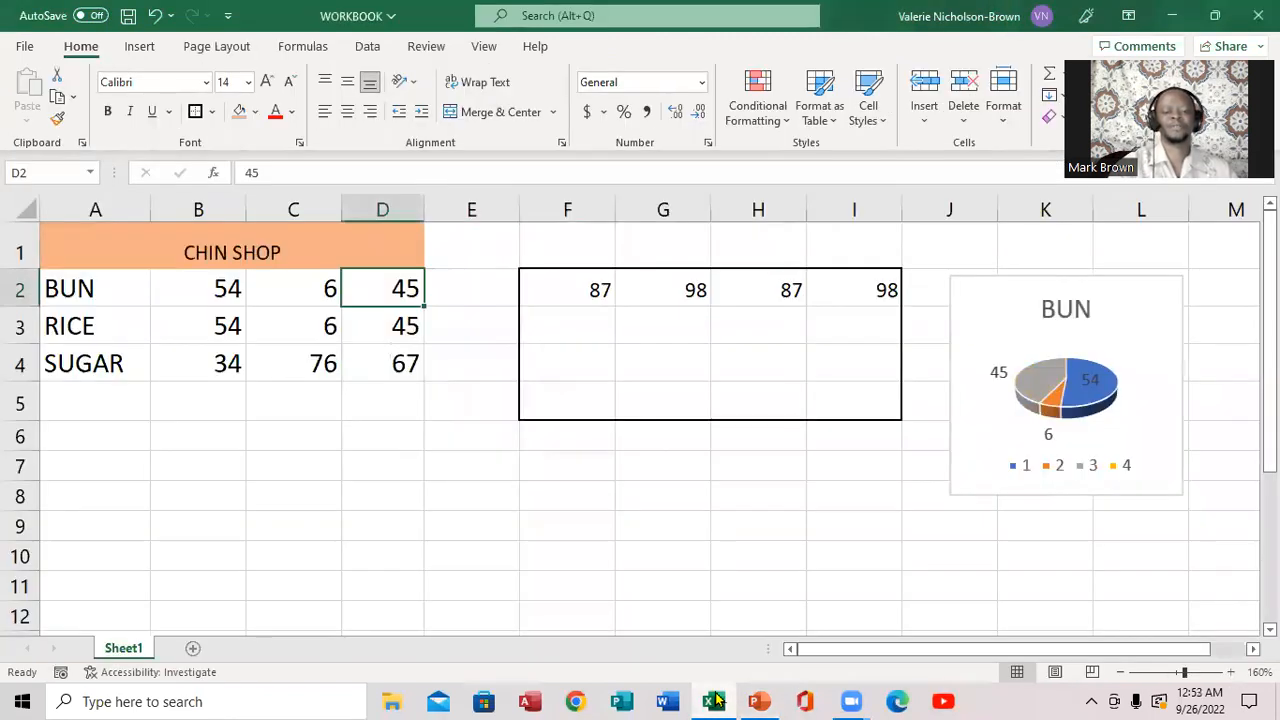
left_click(192, 649)
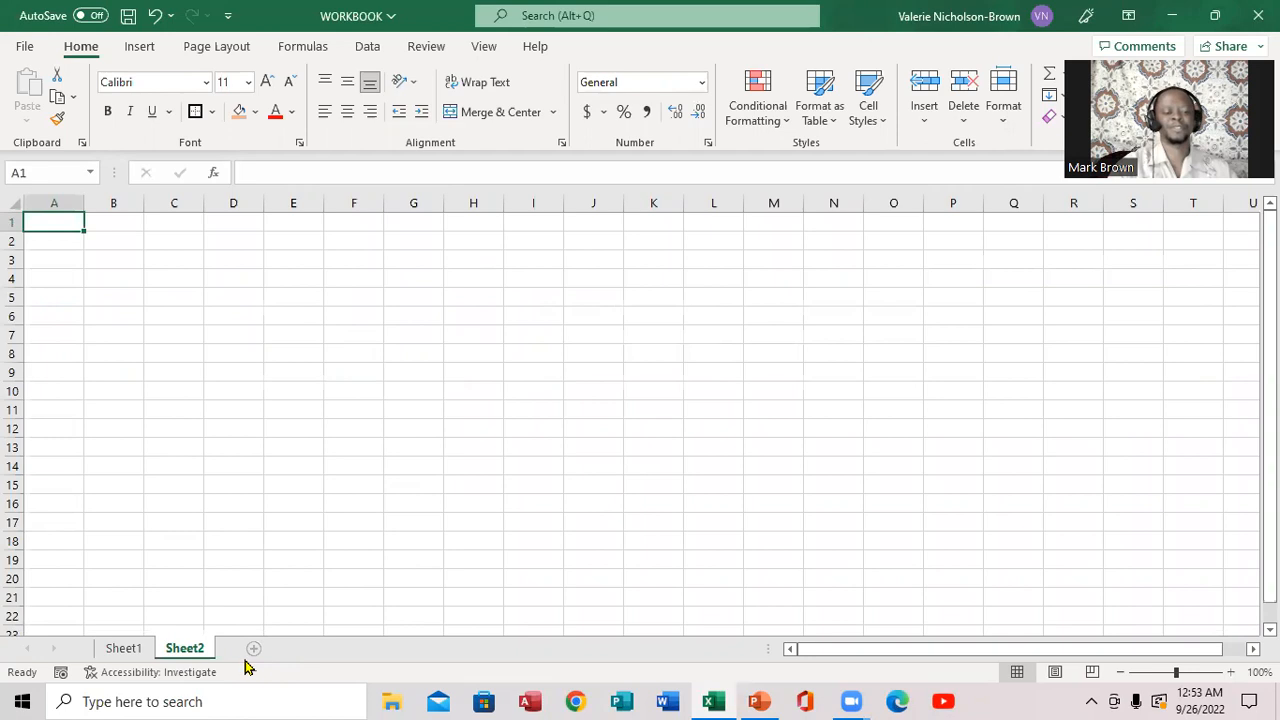
left_click(124, 649)
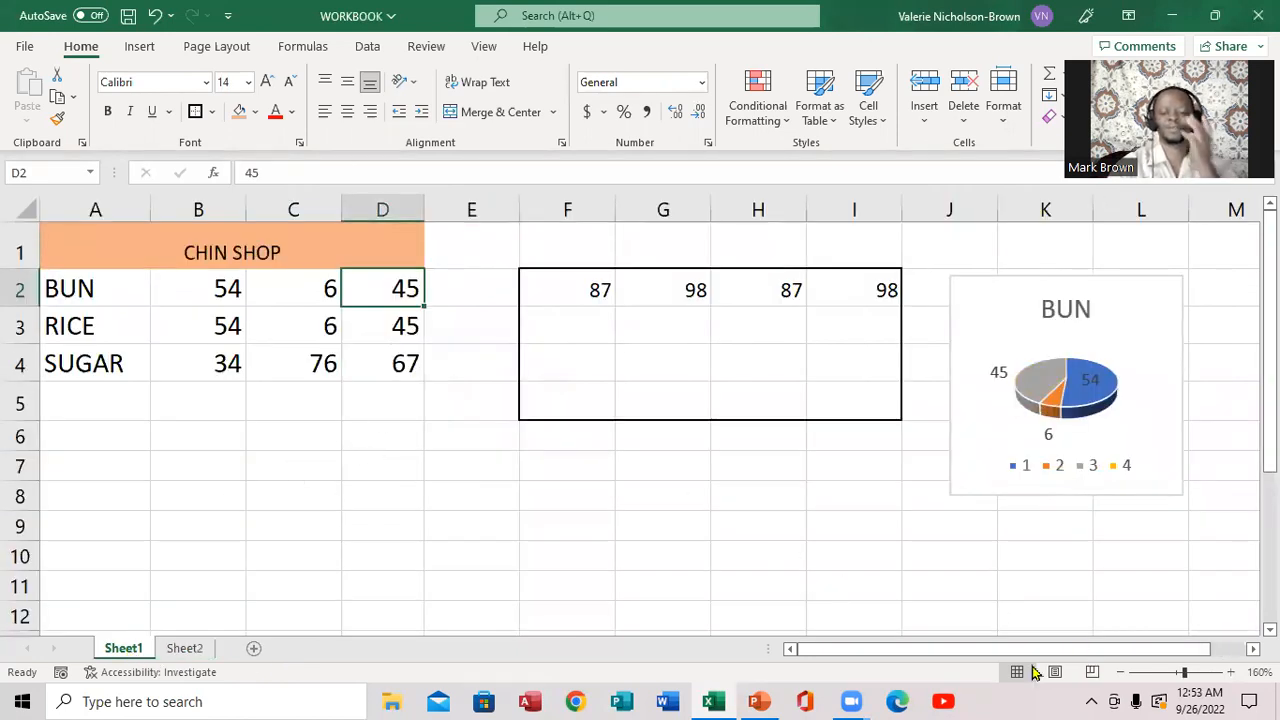
Check the lesson list in PowerPoint, return to Excel and rename Sheet1 as MARCH
left_click(769, 699)
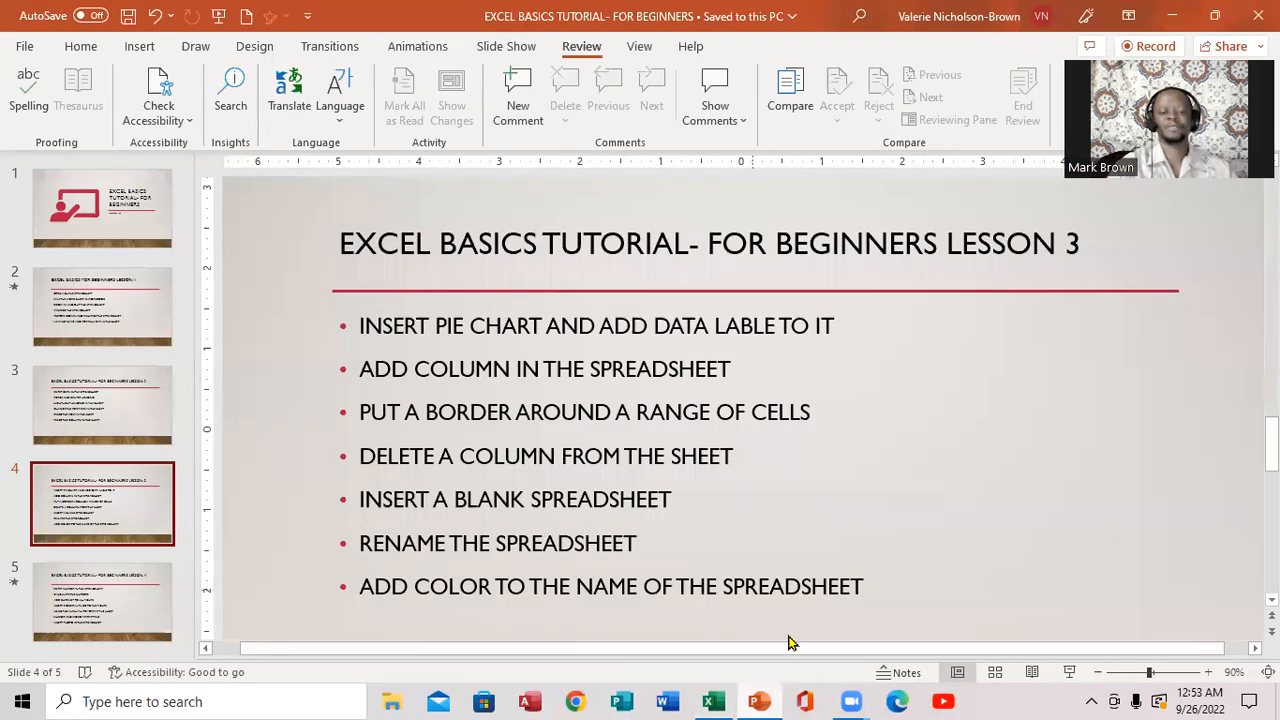
left_click(713, 701)
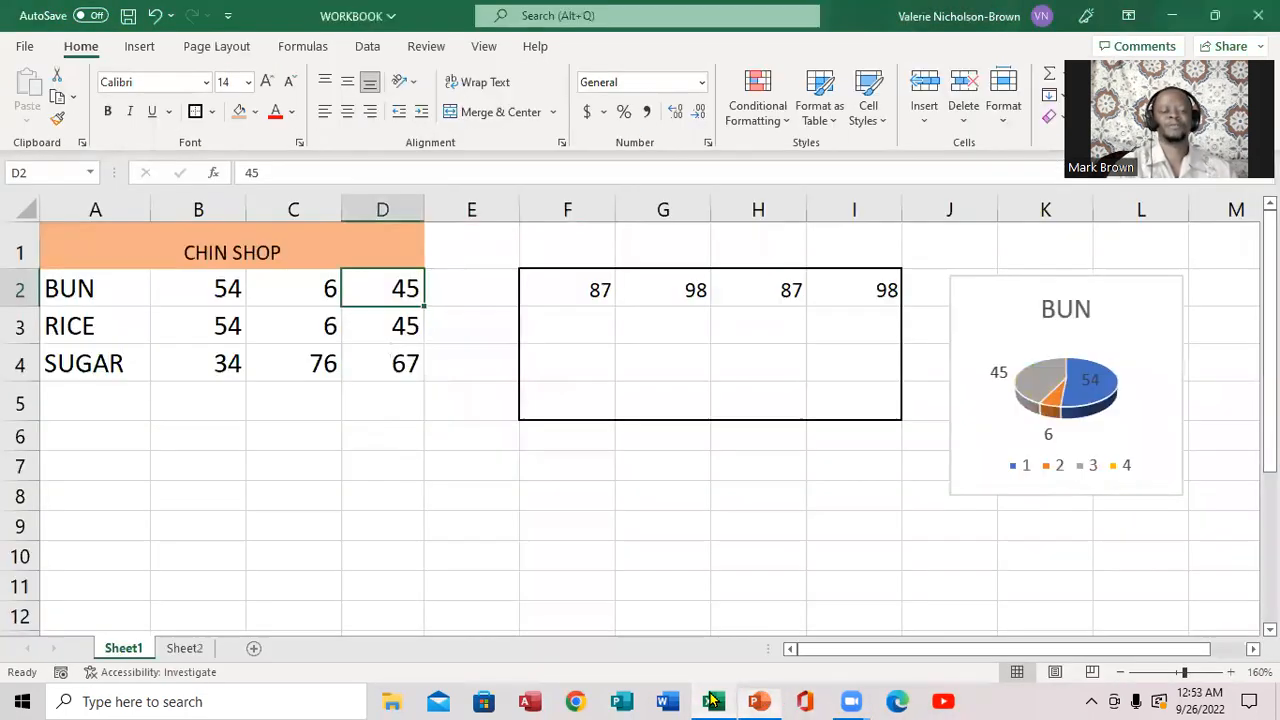
right_click(126, 655)
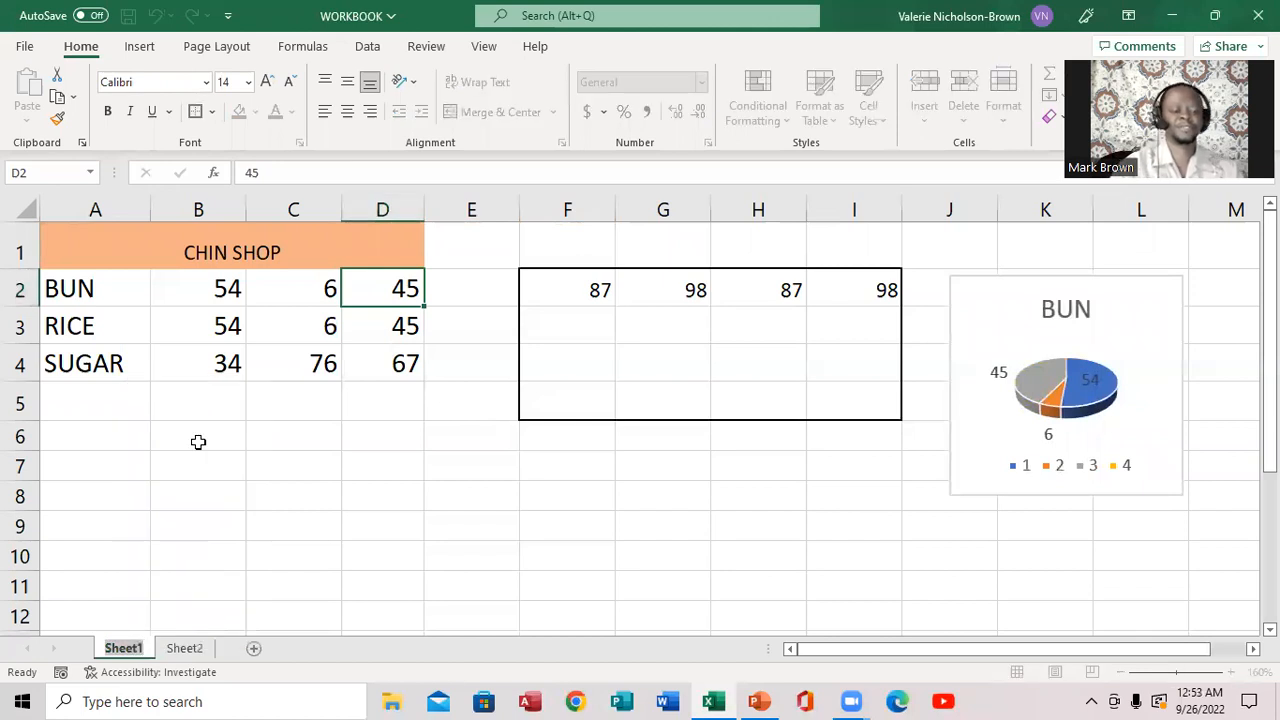
type("M")
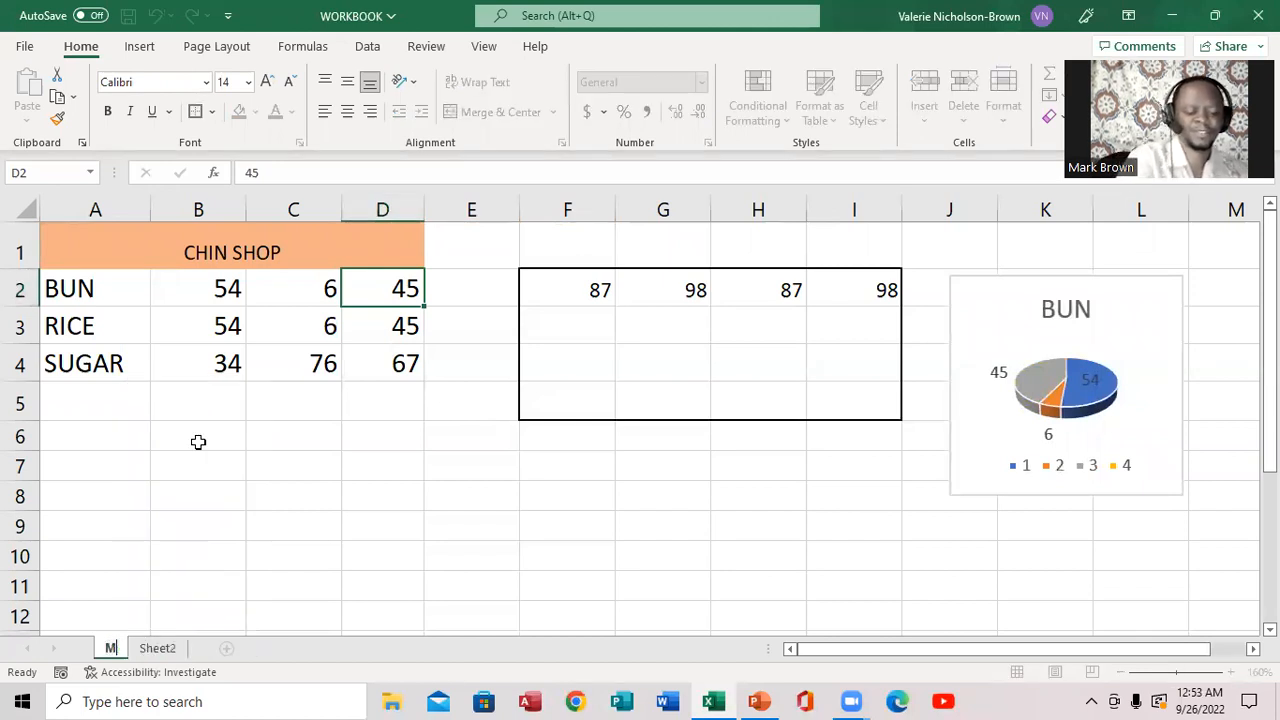
type("ARCH")
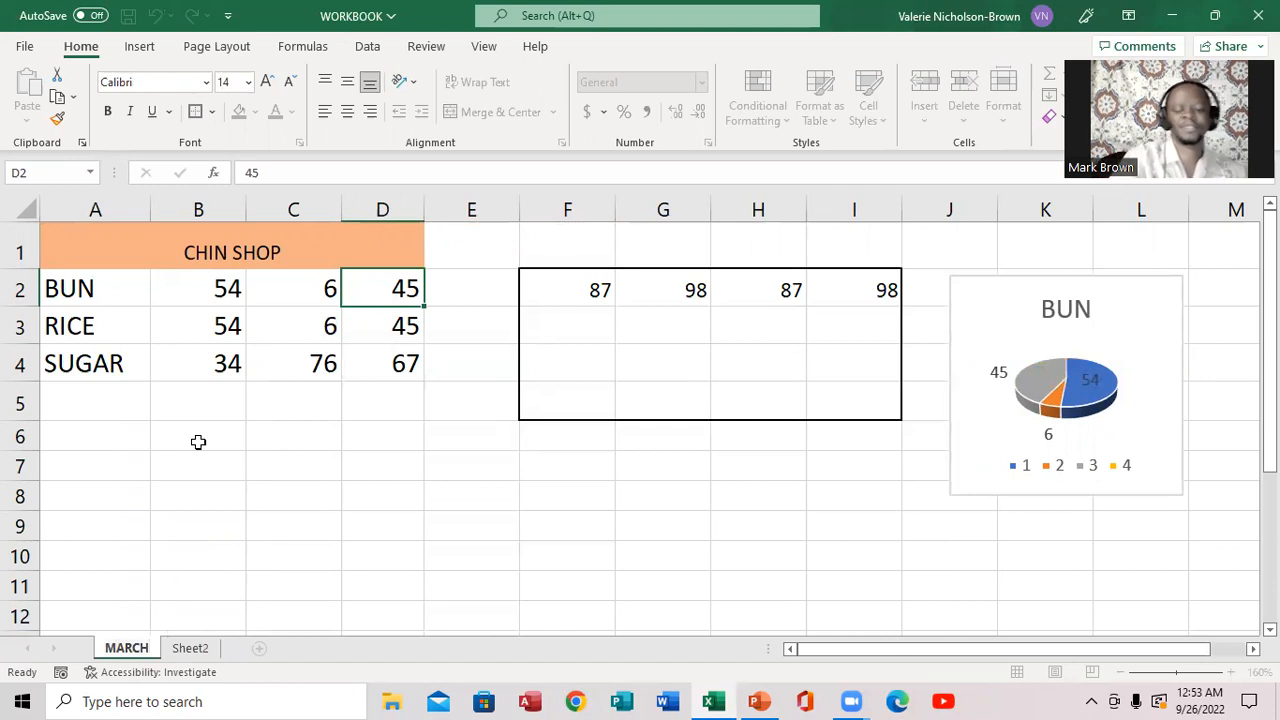
key("Return")
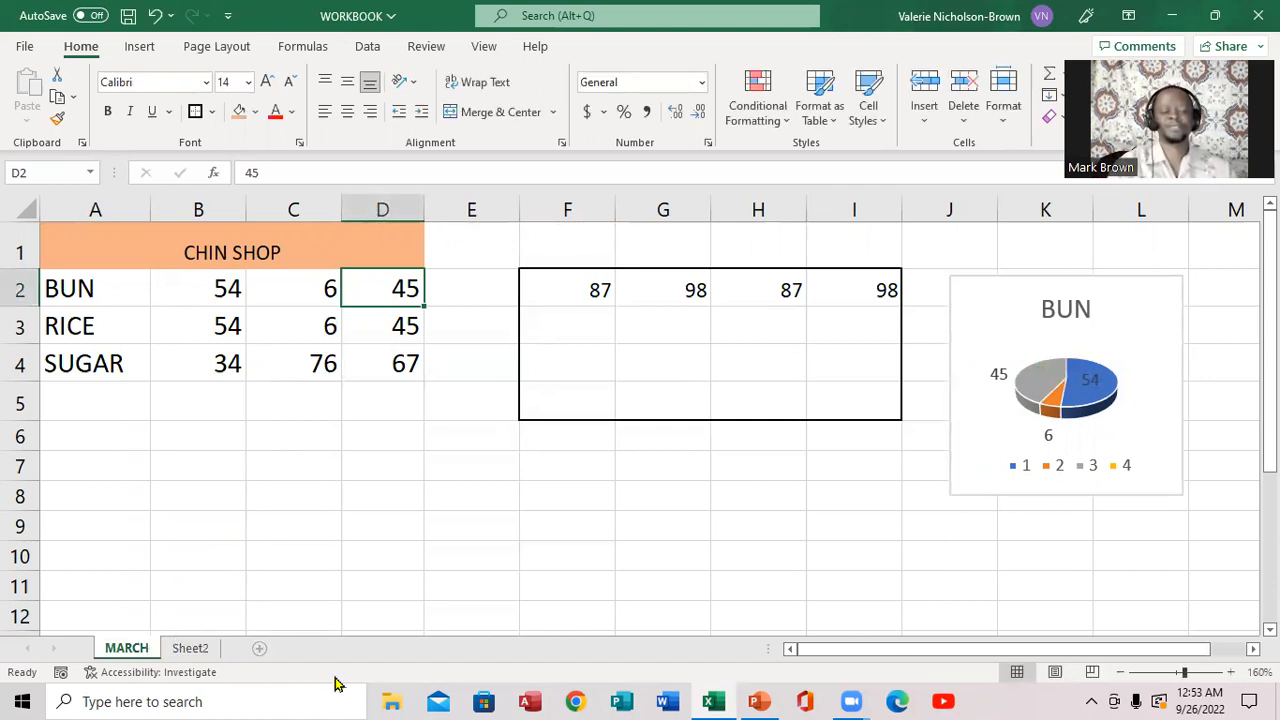
Check the lesson list in PowerPoint, return to Excel and color the MARCH sheet tab standard red, viewing it from Sheet2
left_click(759, 701)
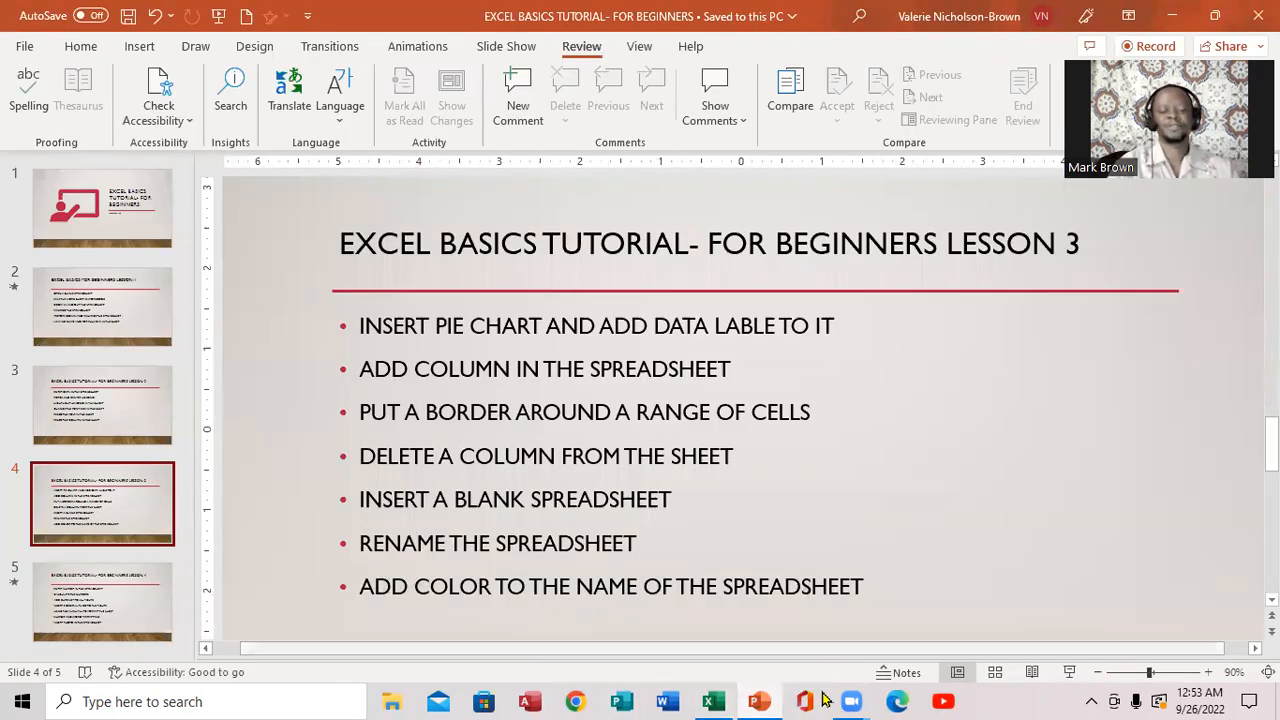
left_click(712, 701)
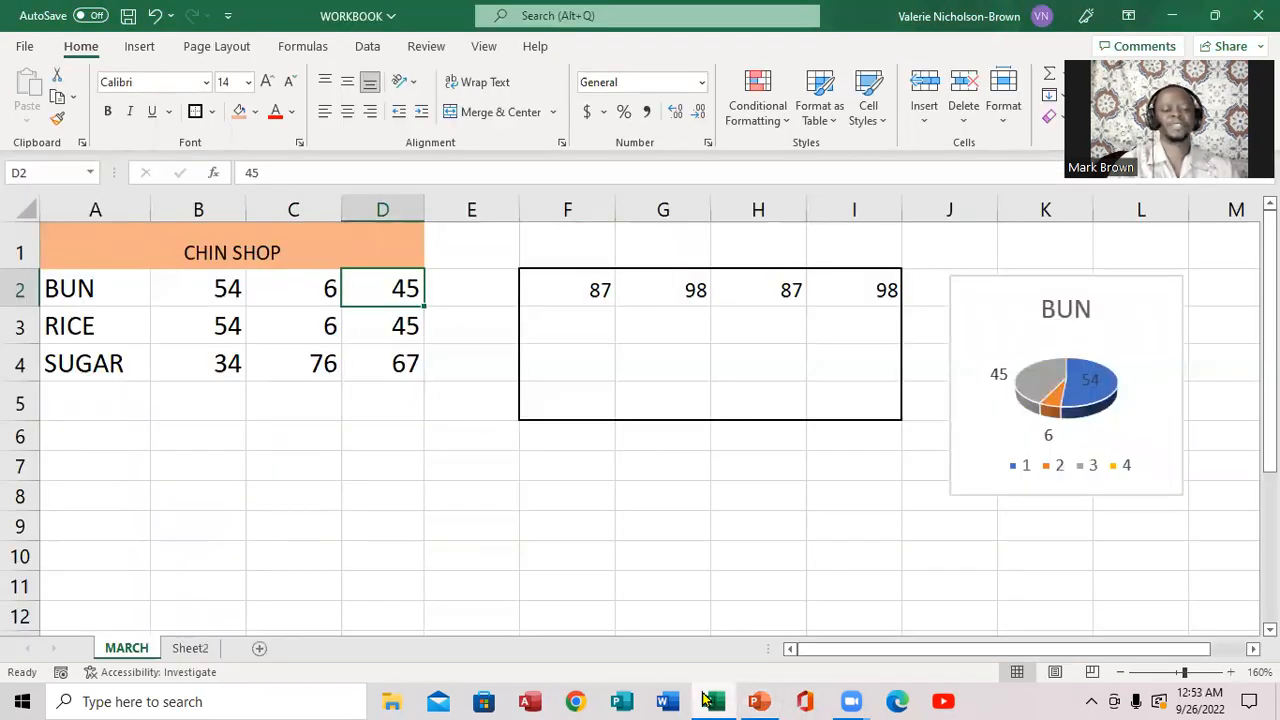
right_click(130, 651)
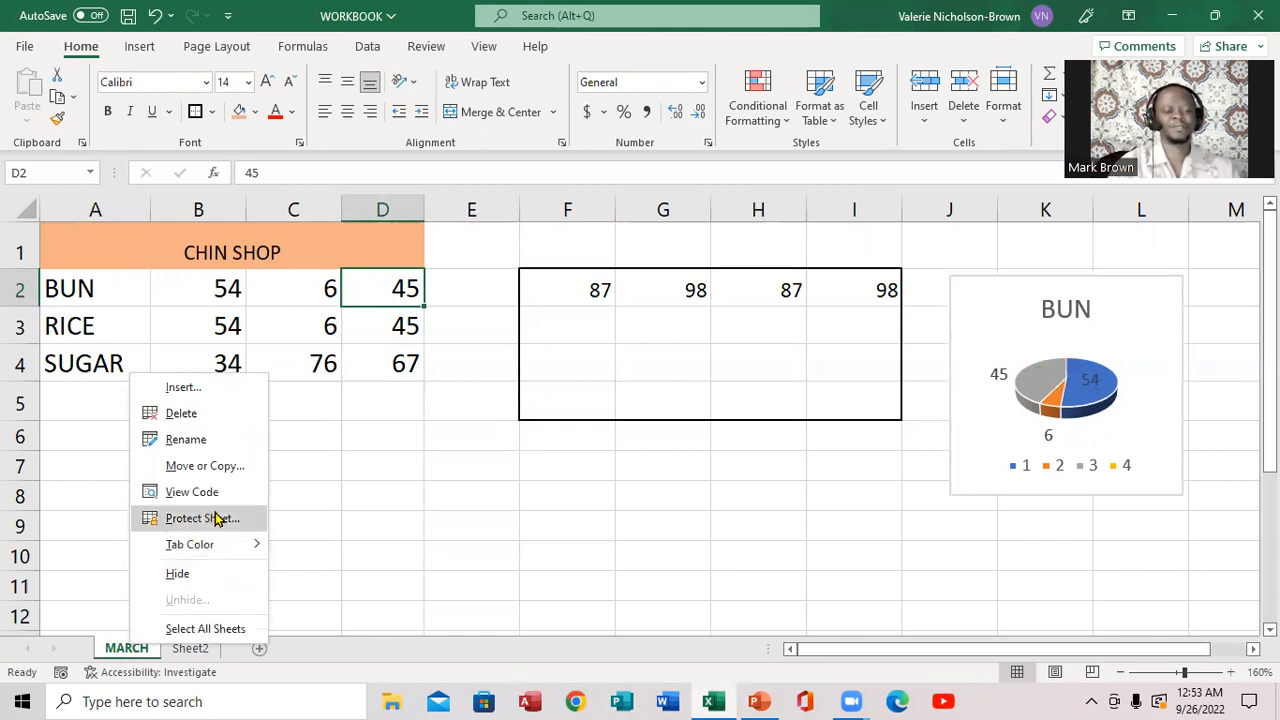
mouse_move(193, 550)
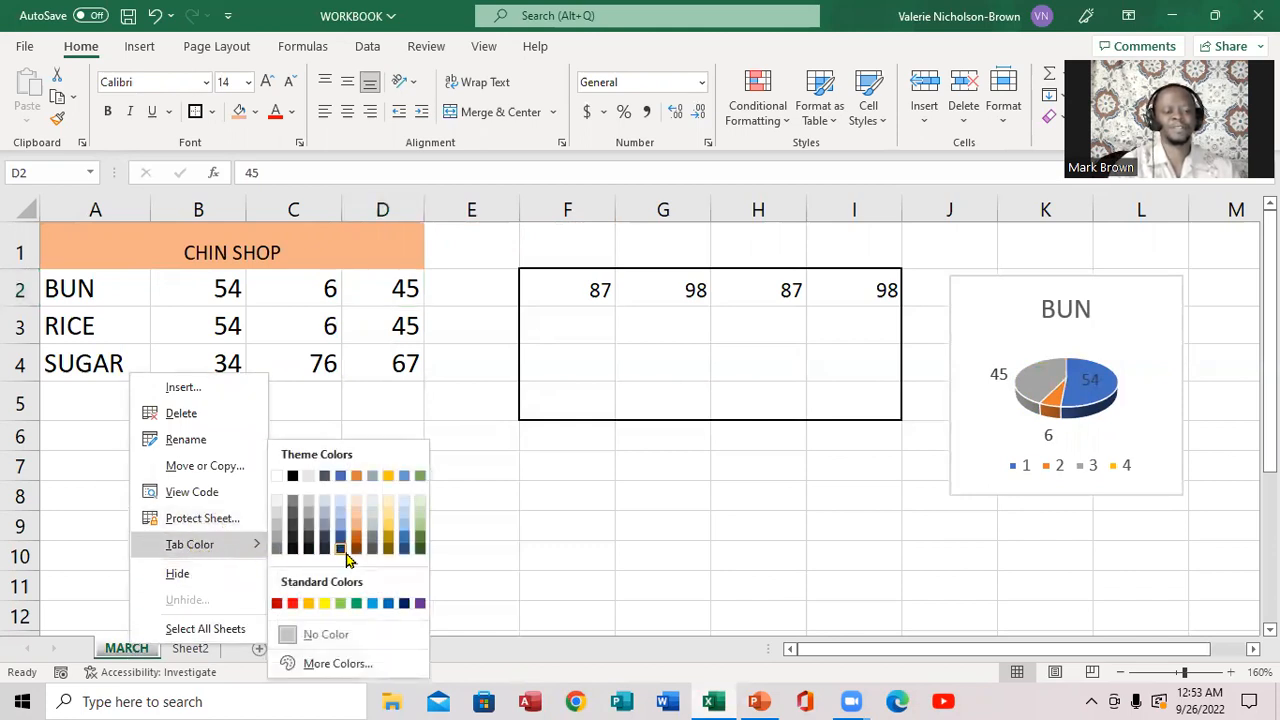
left_click(293, 604)
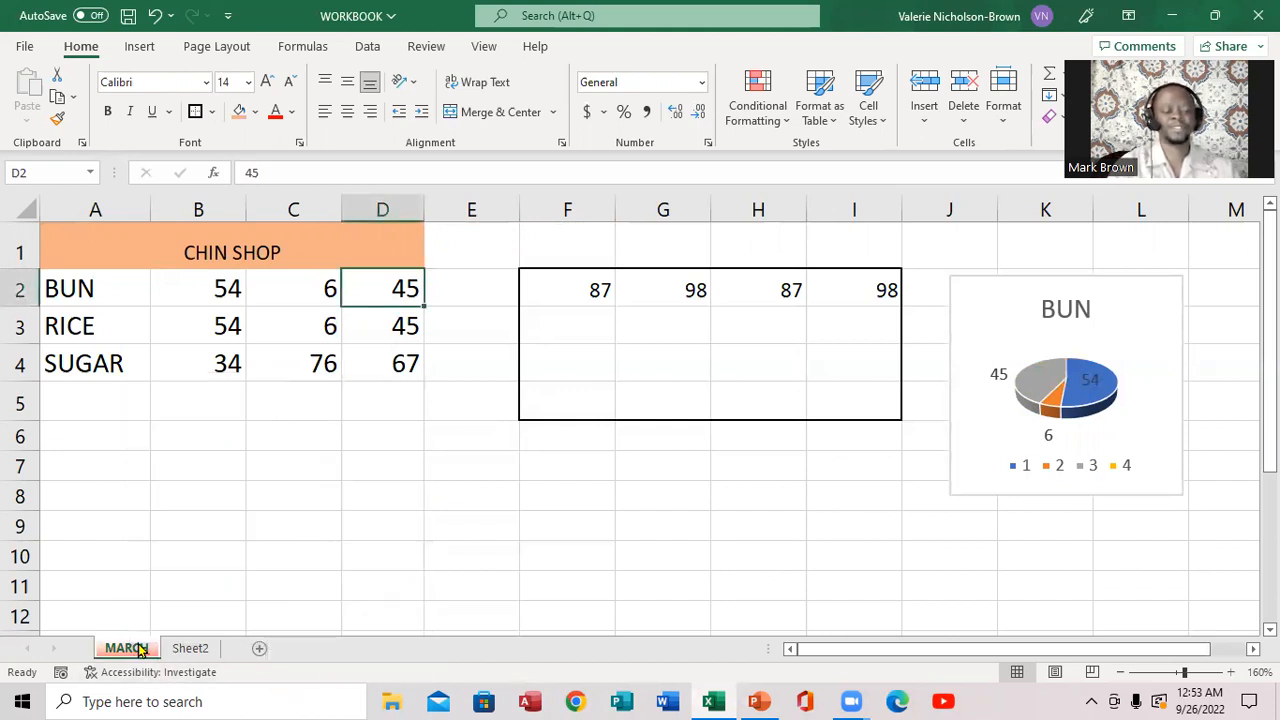
left_click(185, 648)
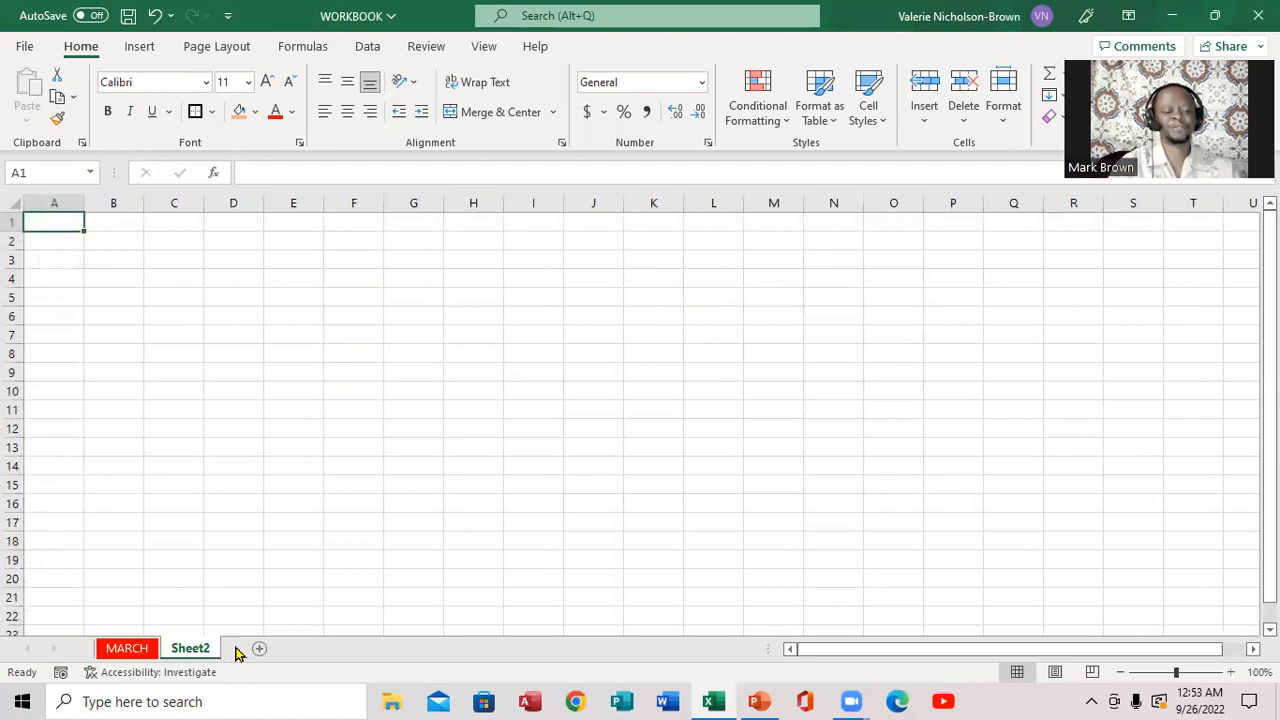
left_click(135, 650)
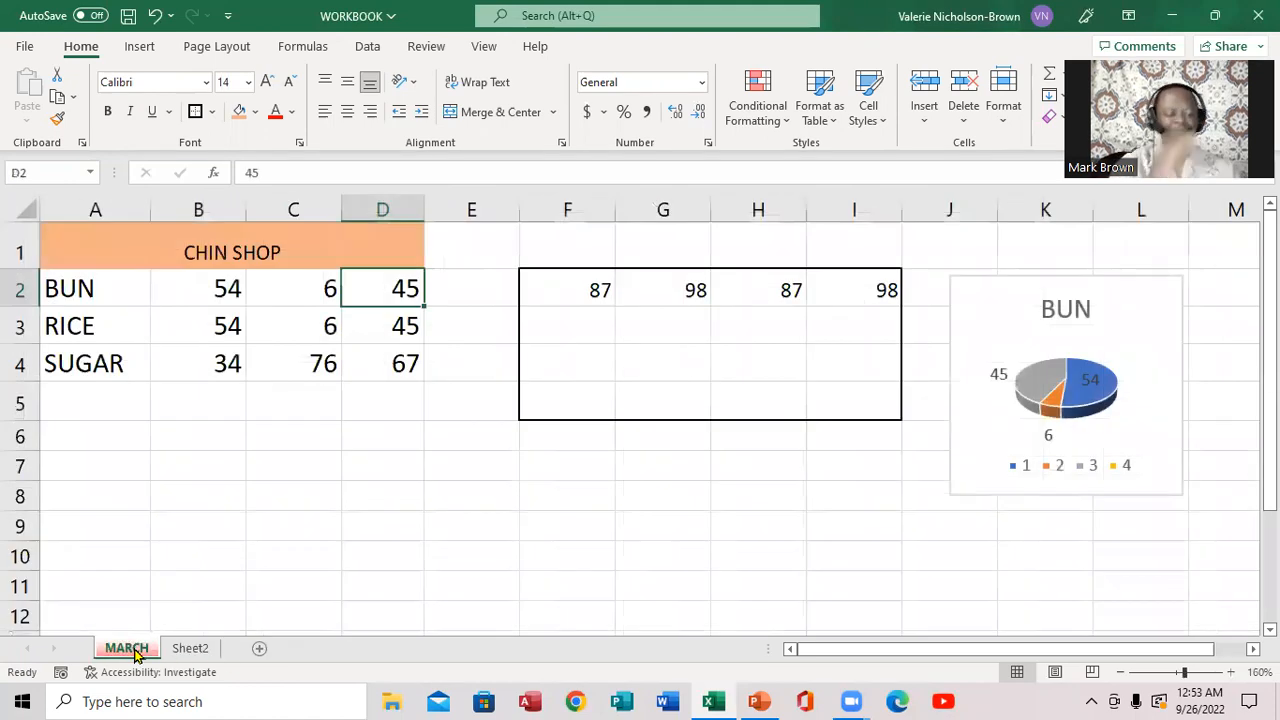
Color the Sheet2 tab standard dark blue and return to the MARCH sheet
left_click(182, 652)
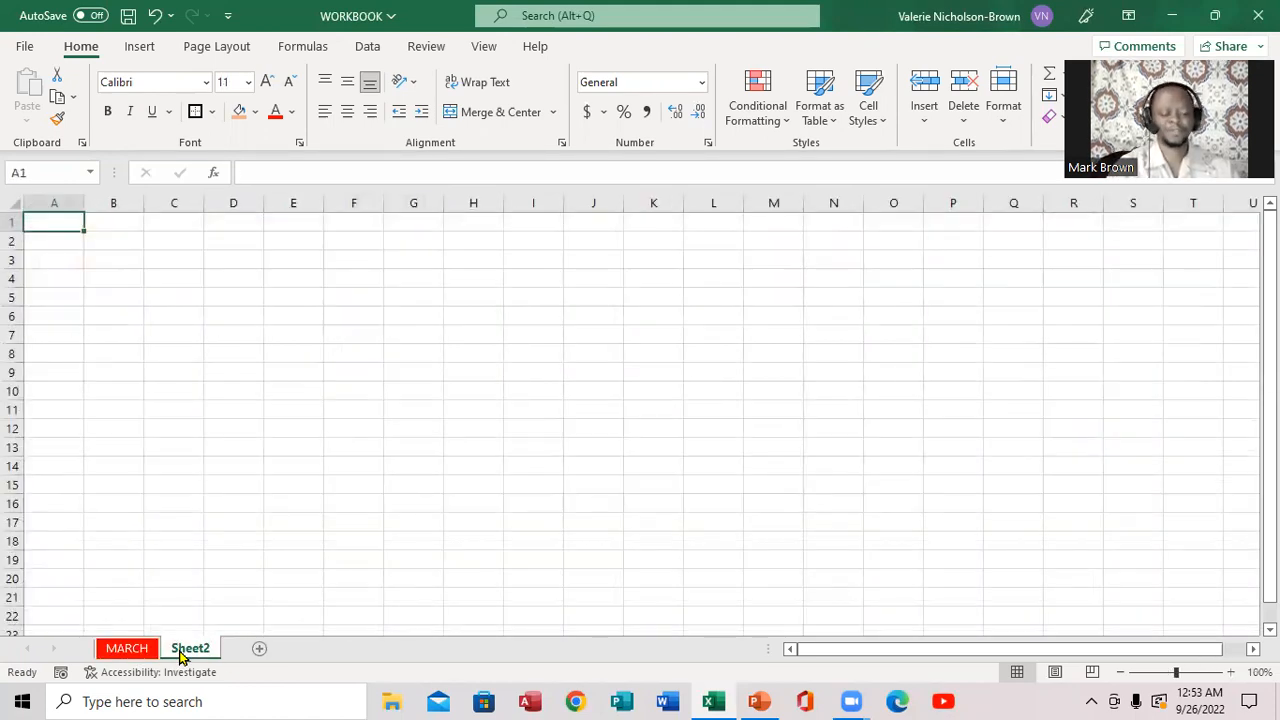
right_click(182, 652)
mouse_move(271, 550)
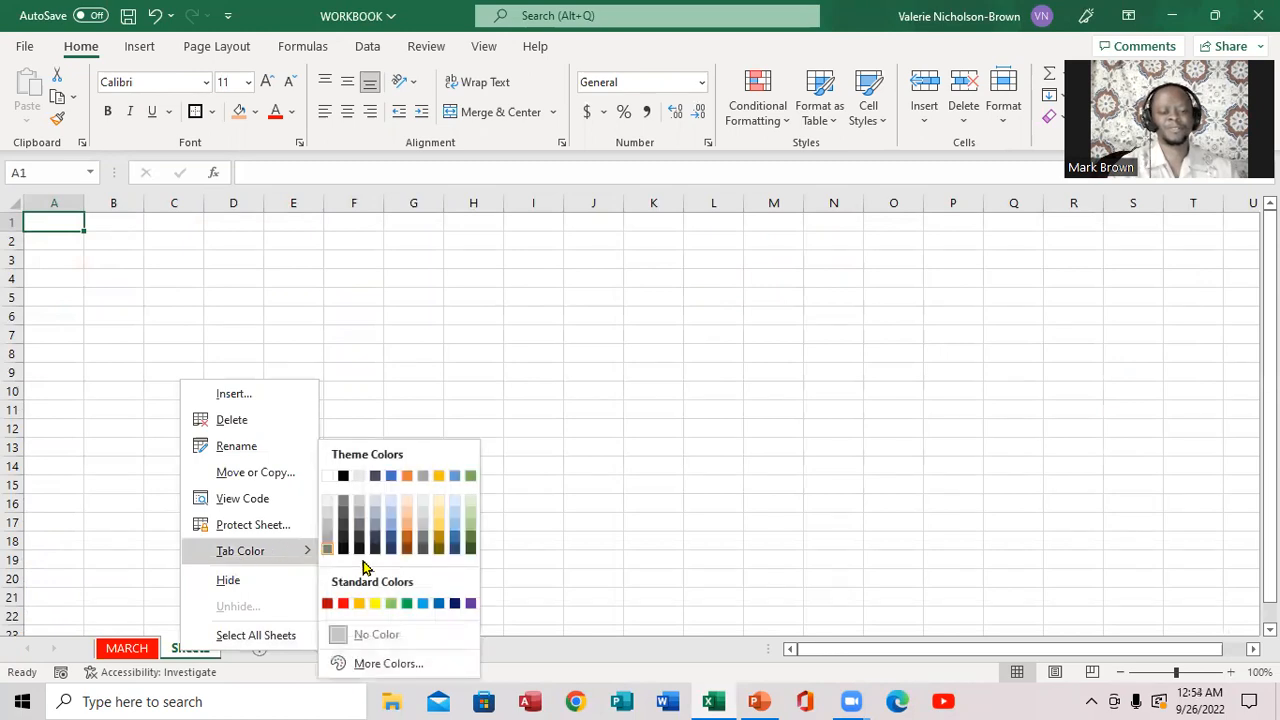
left_click(455, 603)
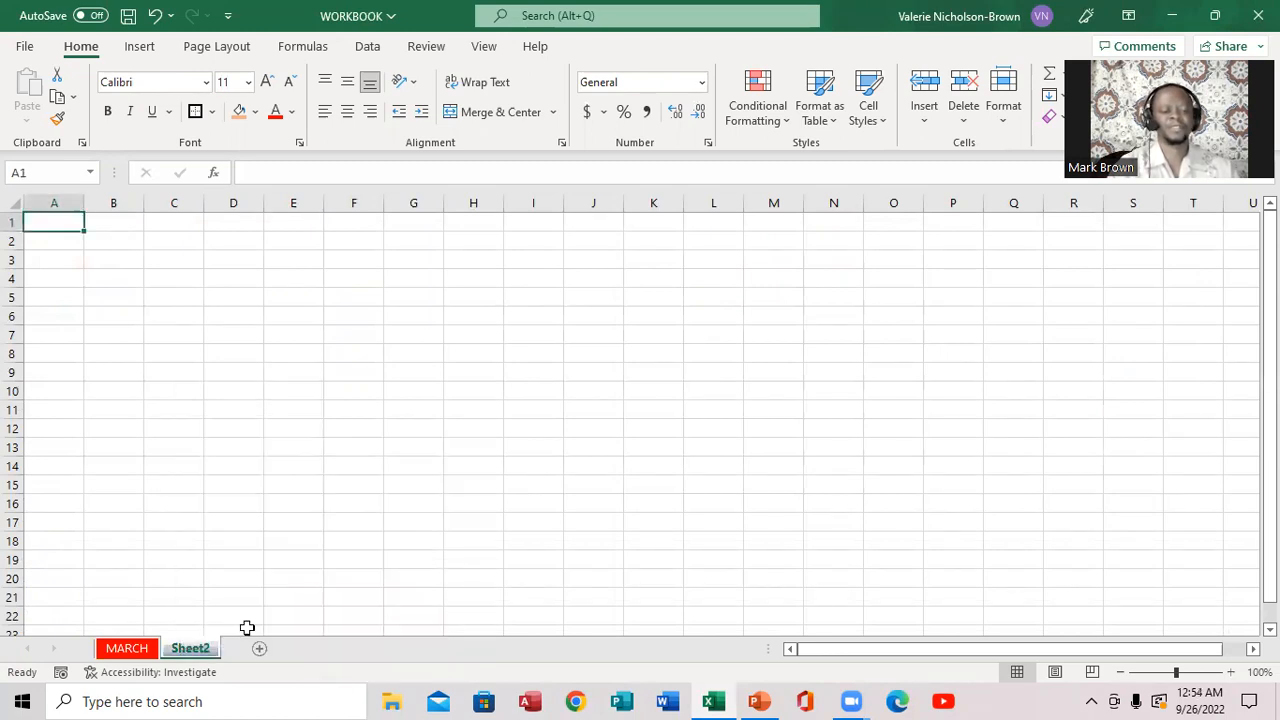
left_click(127, 652)
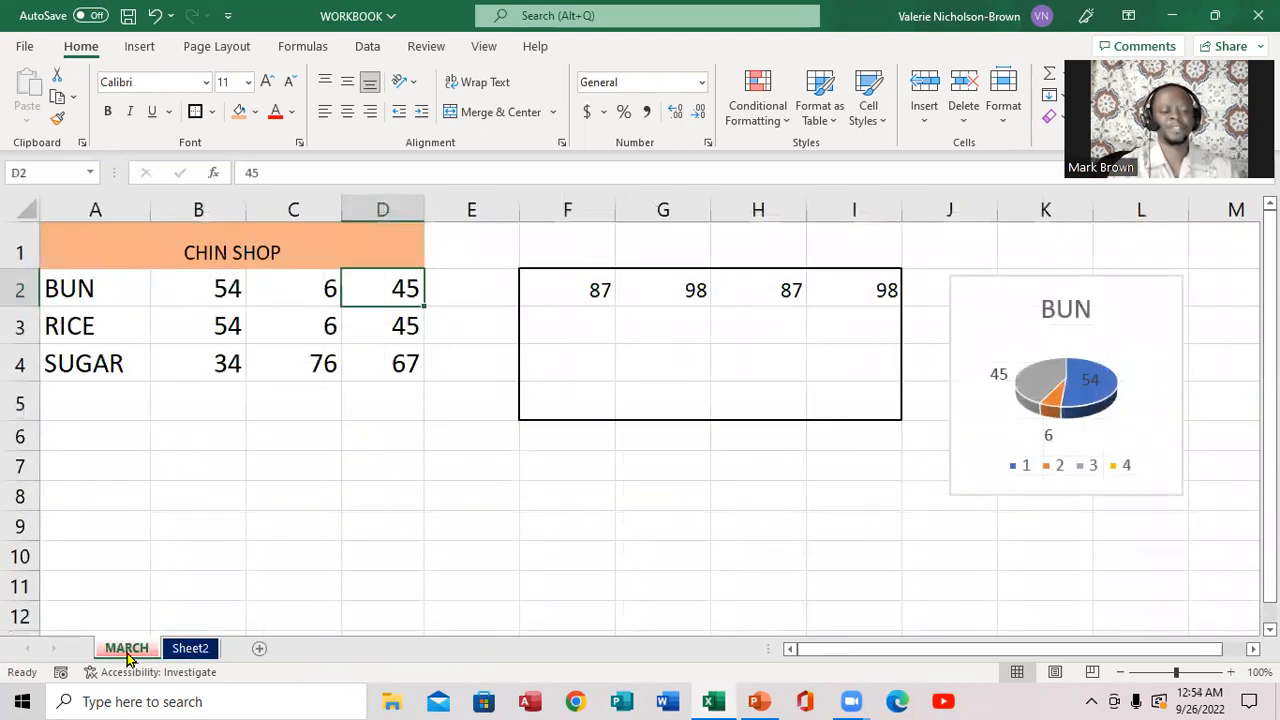